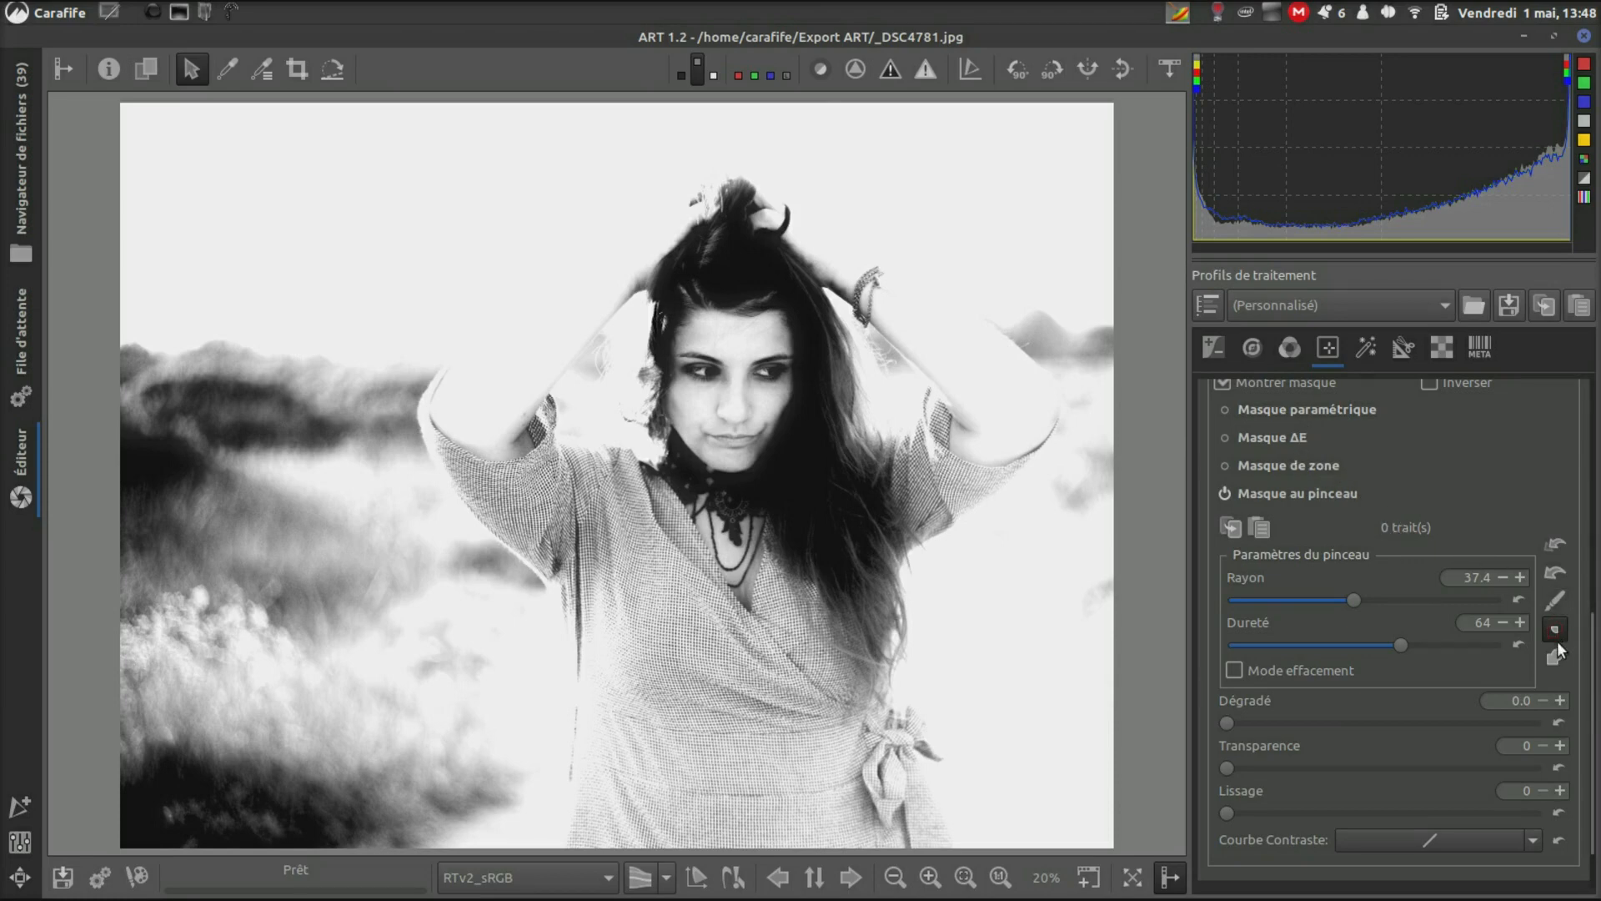
Step: Enable drawing for the brush mask and adjust the brush radius over the woman's face
click(1556, 601)
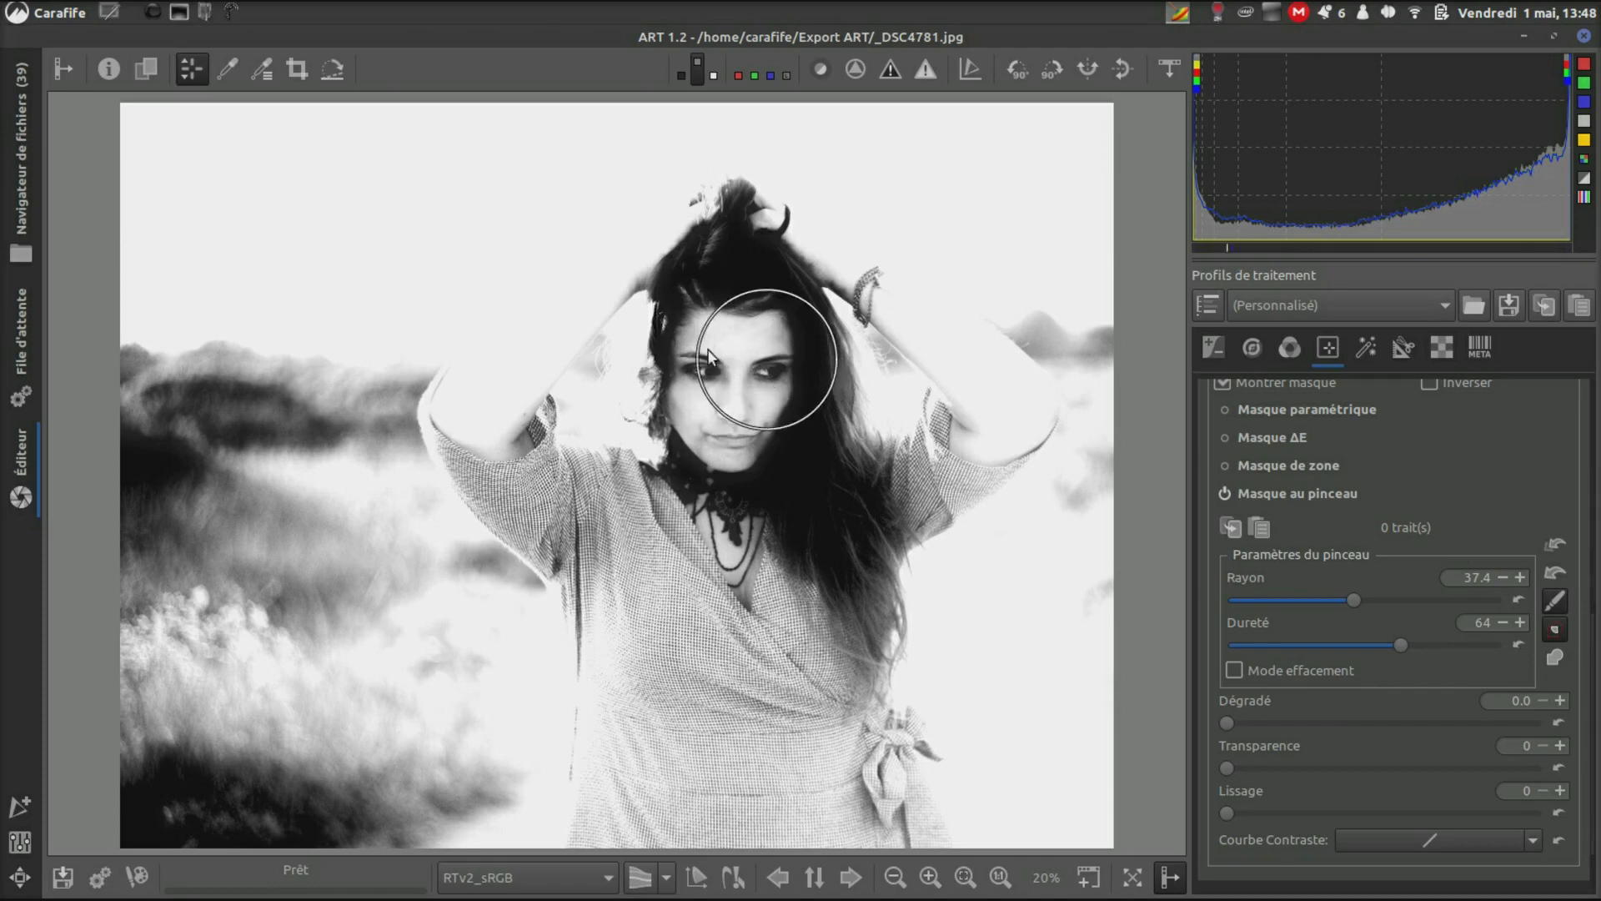
scroll(709, 377, down, 7)
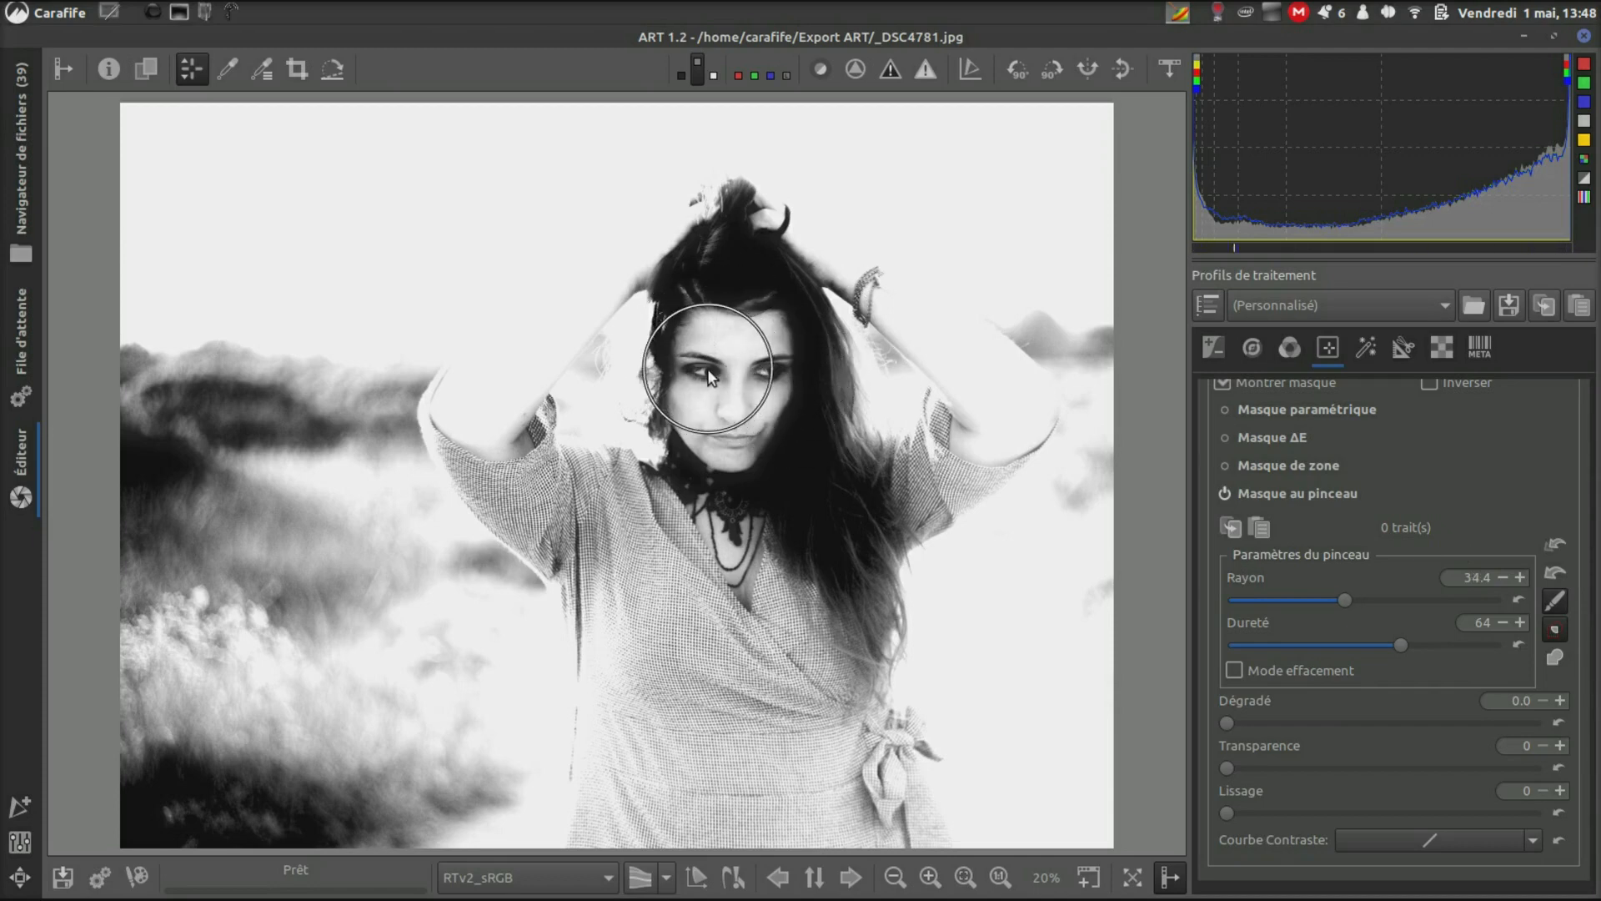
scroll(709, 378, up, 5)
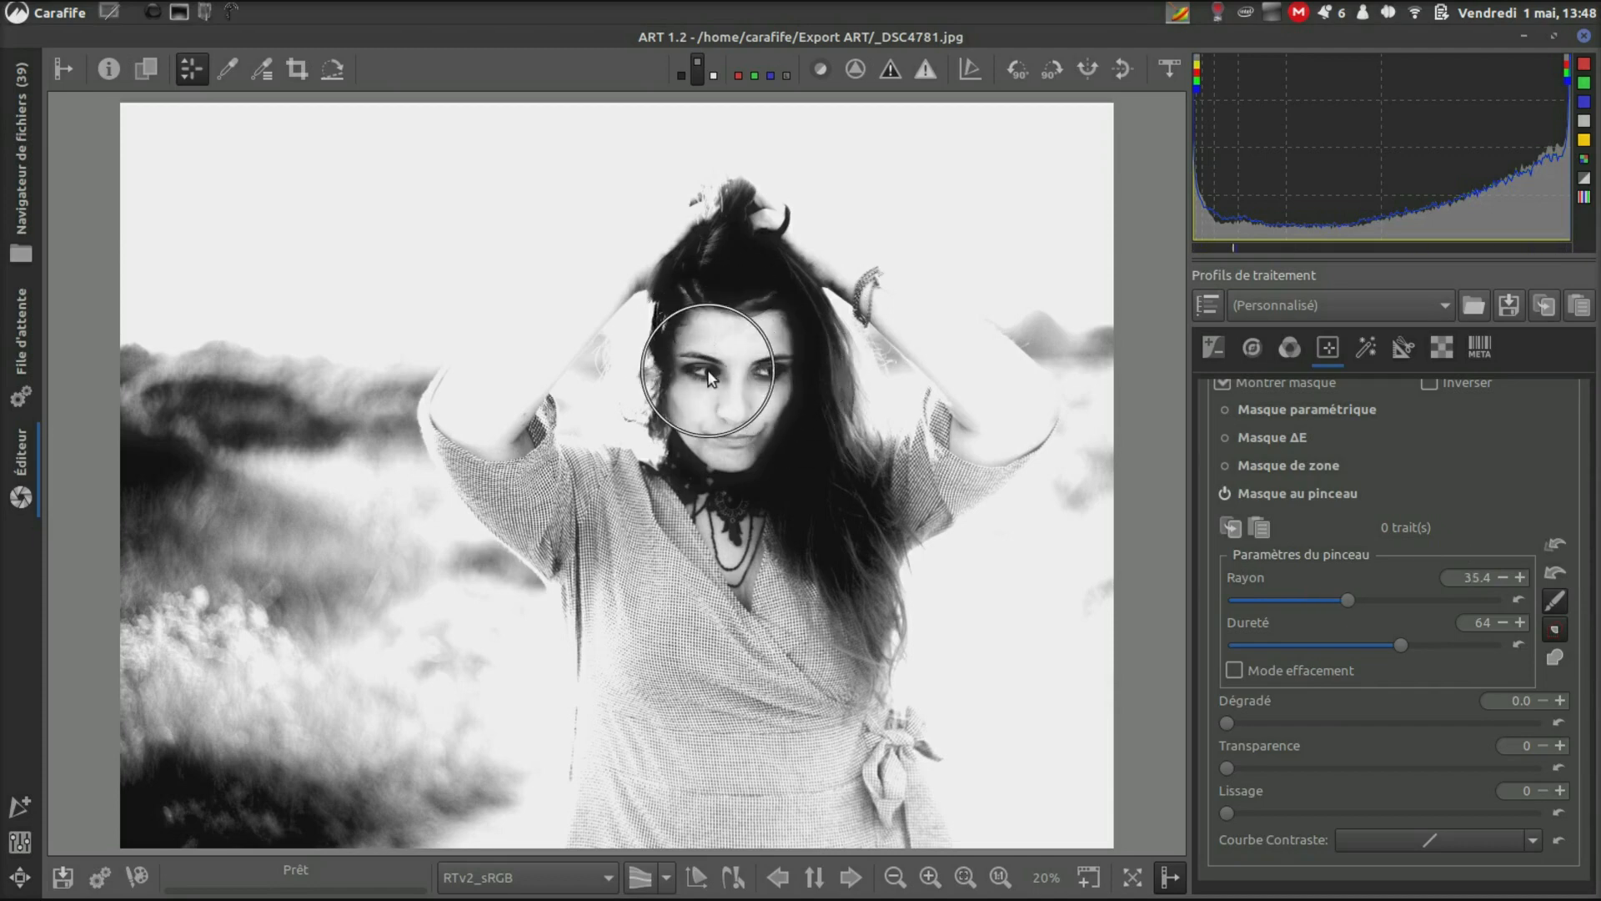
scroll(706, 369, down, 14)
scroll(707, 369, up, 4)
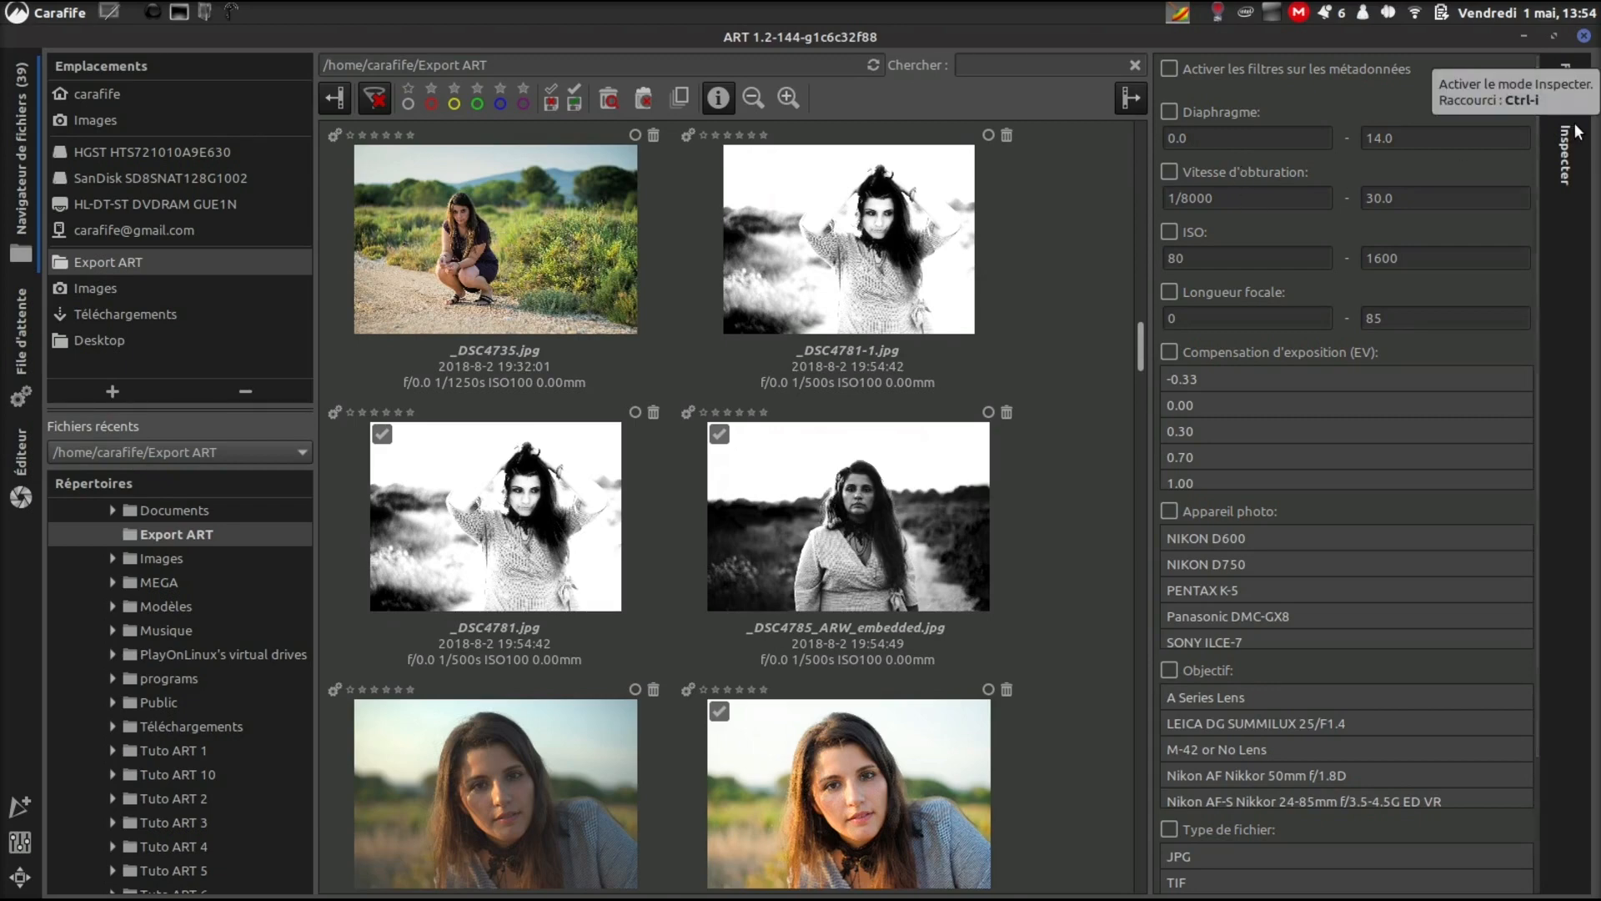
Step: Switch the file browser from filtering to Inspector mode, leaving the locations and folders panel hidden
click(1567, 162)
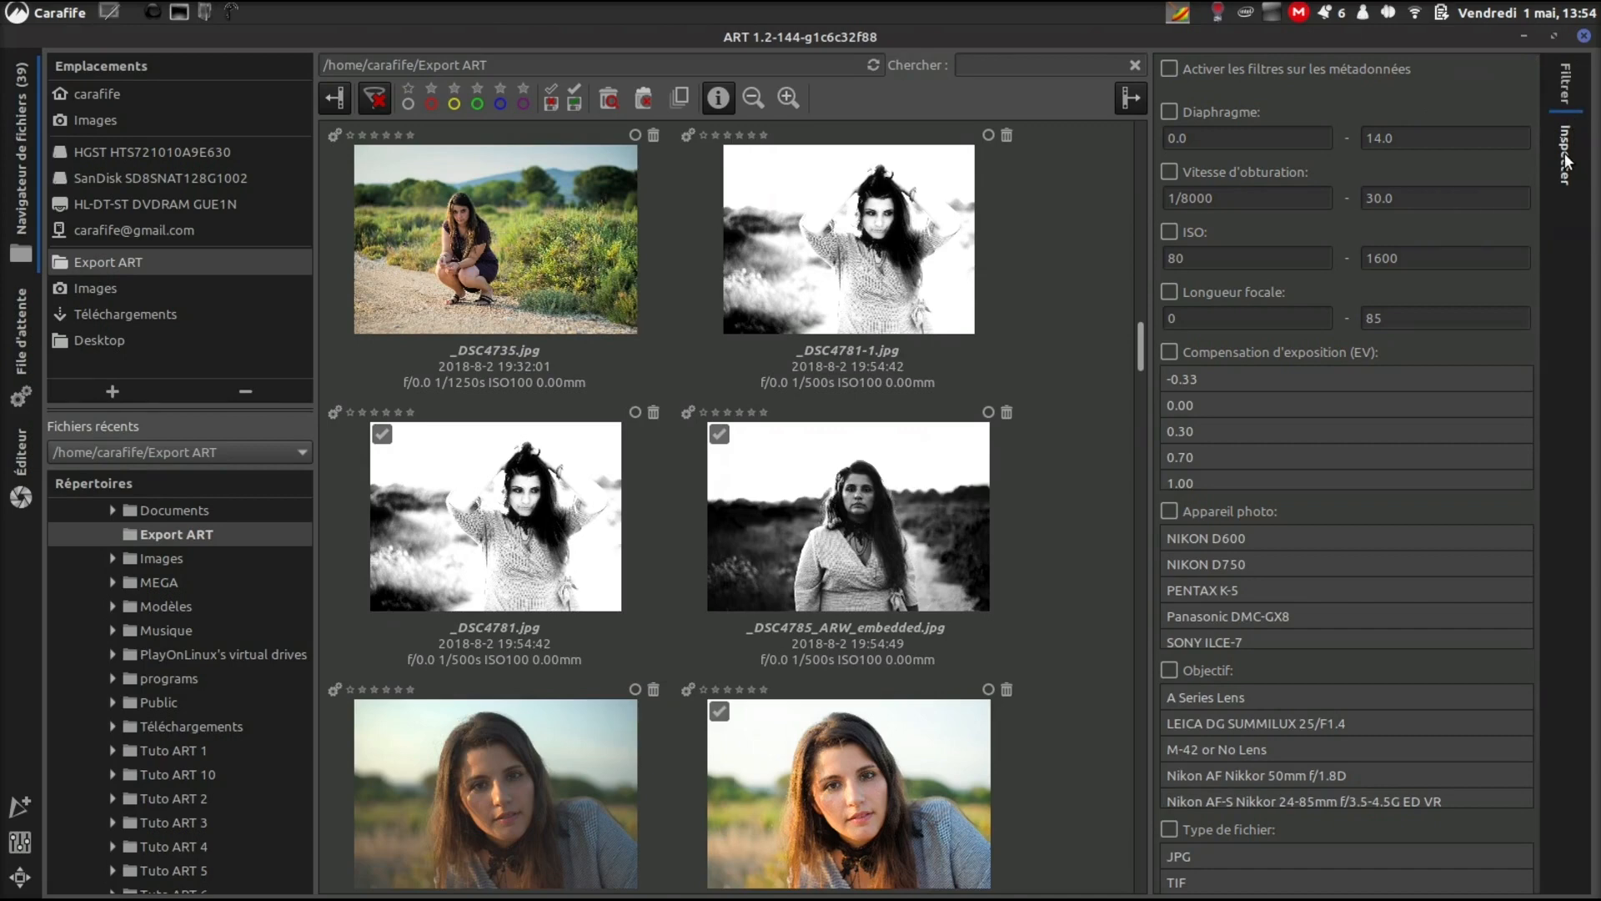
click(1567, 88)
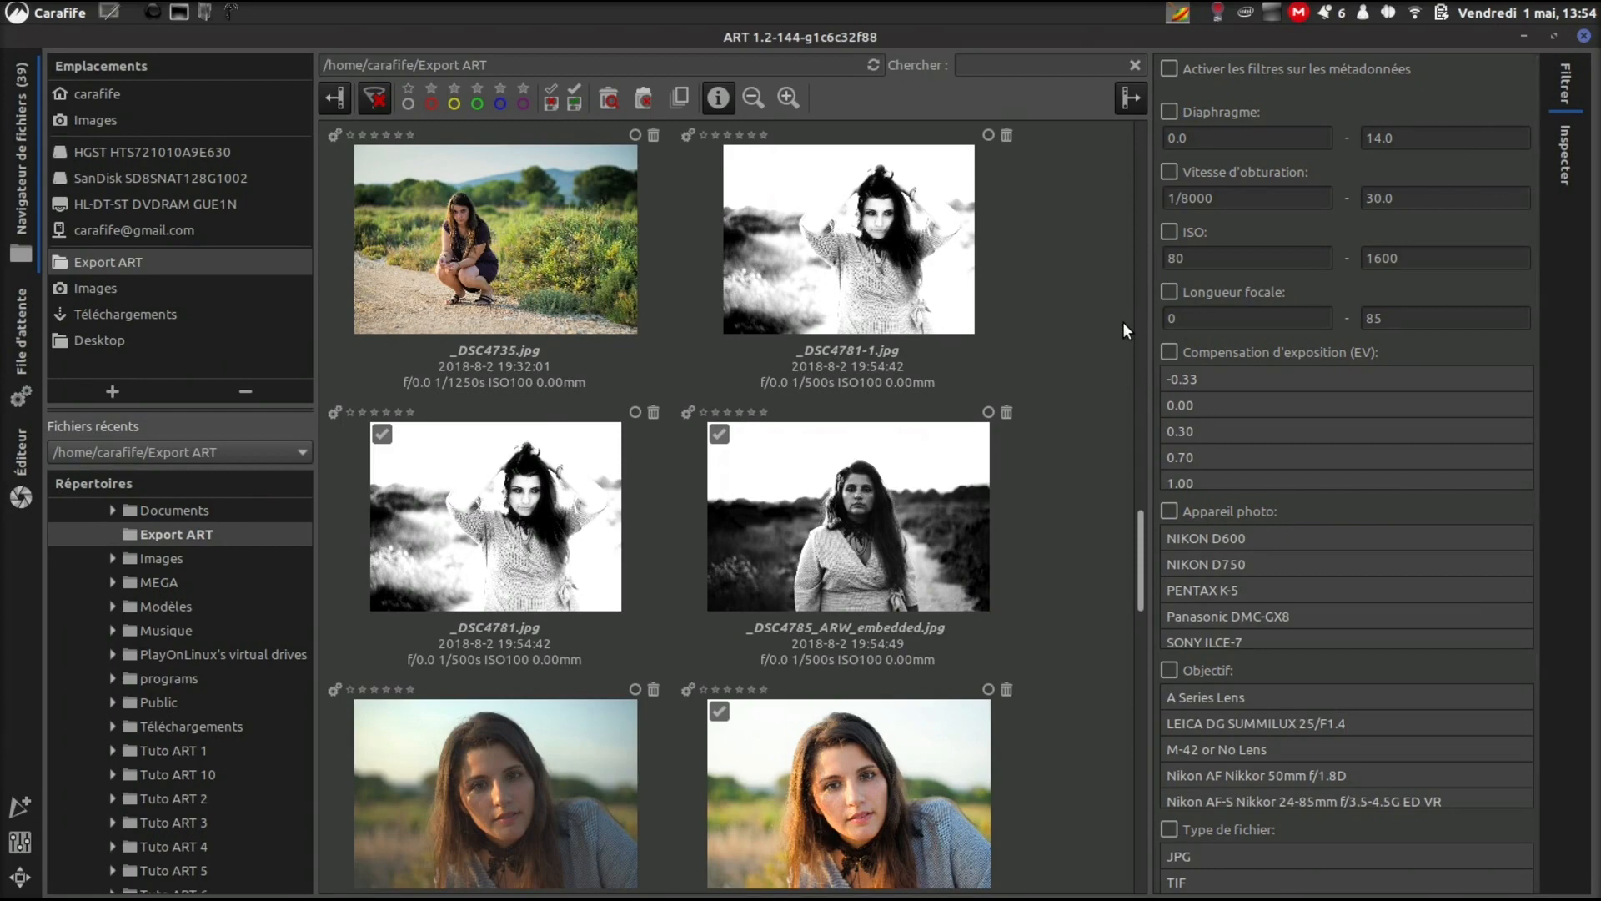
key(i)
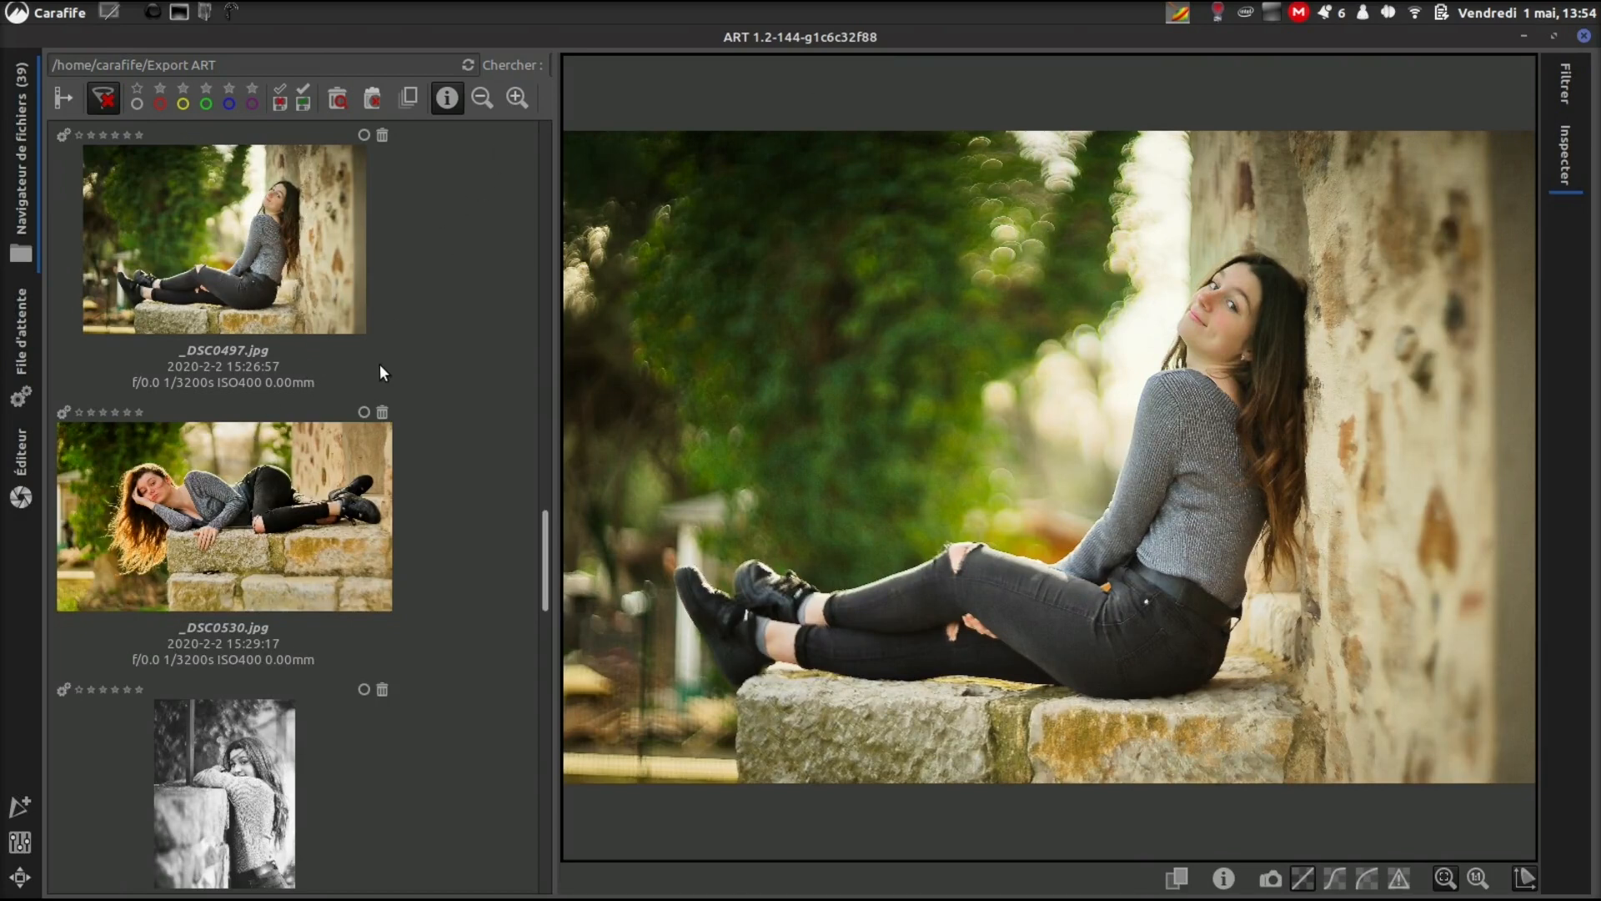
click(60, 96)
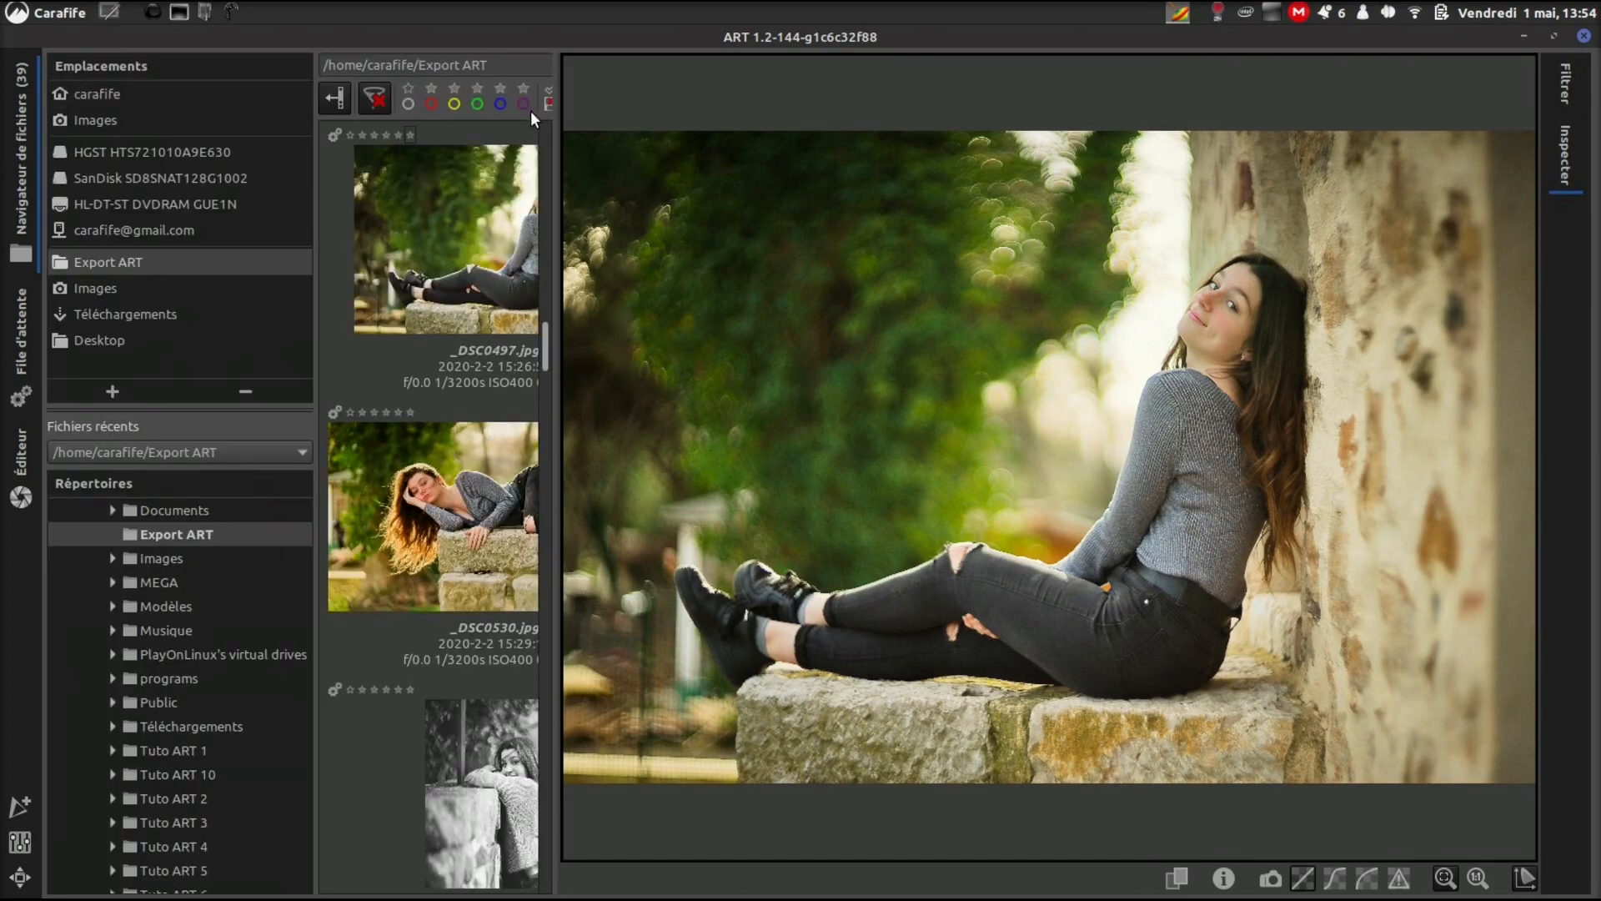
click(334, 94)
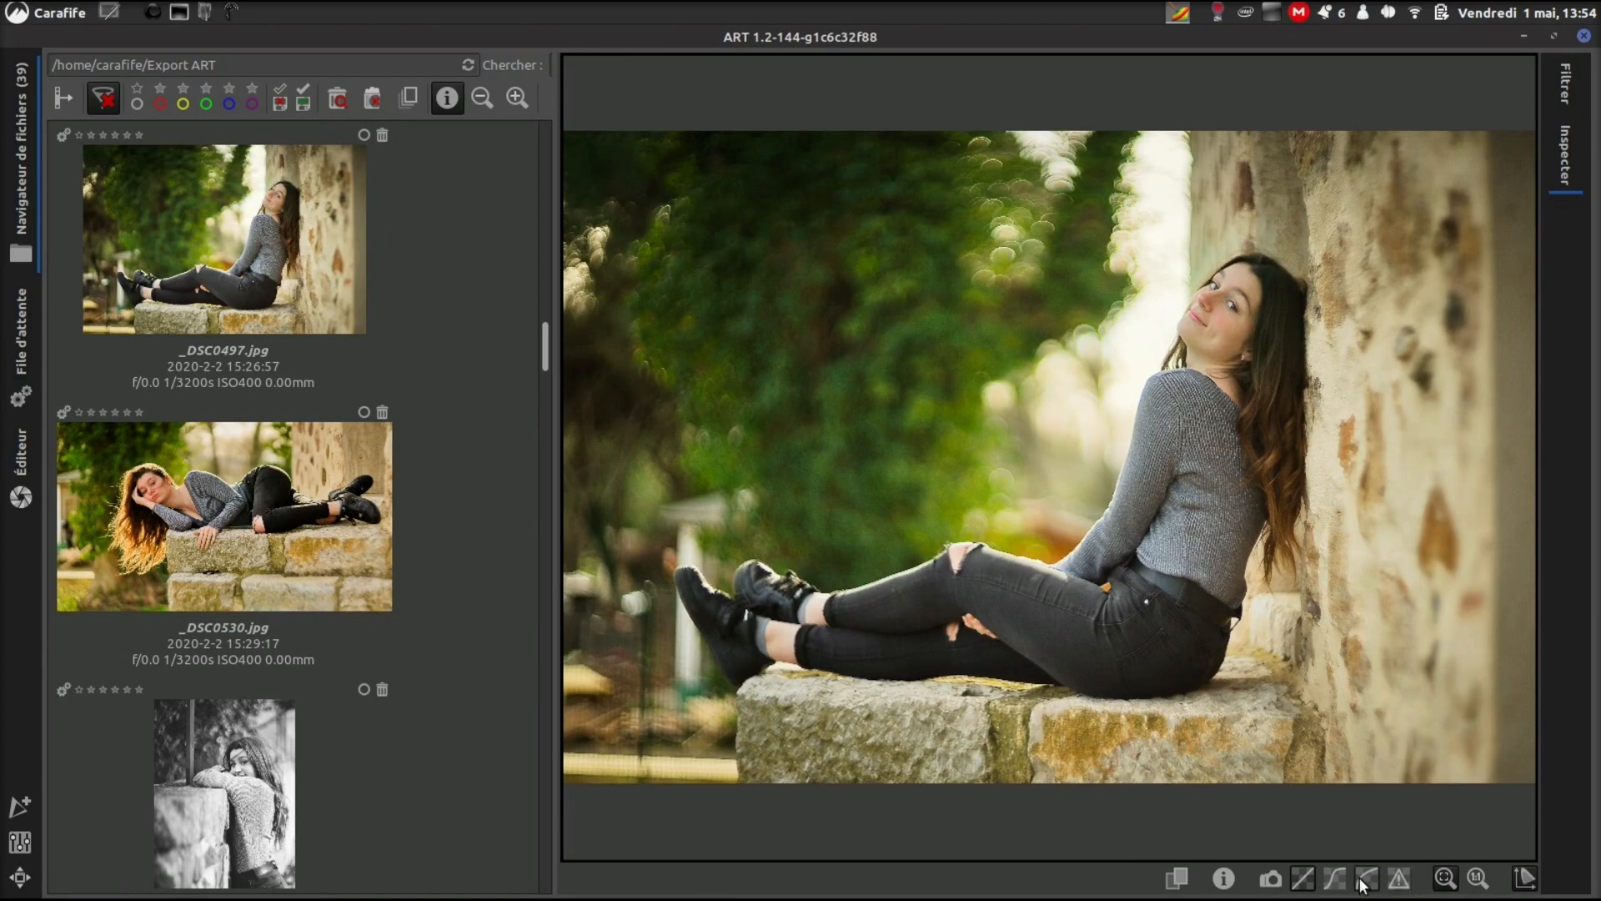
Step: Split the Inspector into two views and load _DSC0530.jpg into the empty one for comparison
click(1175, 879)
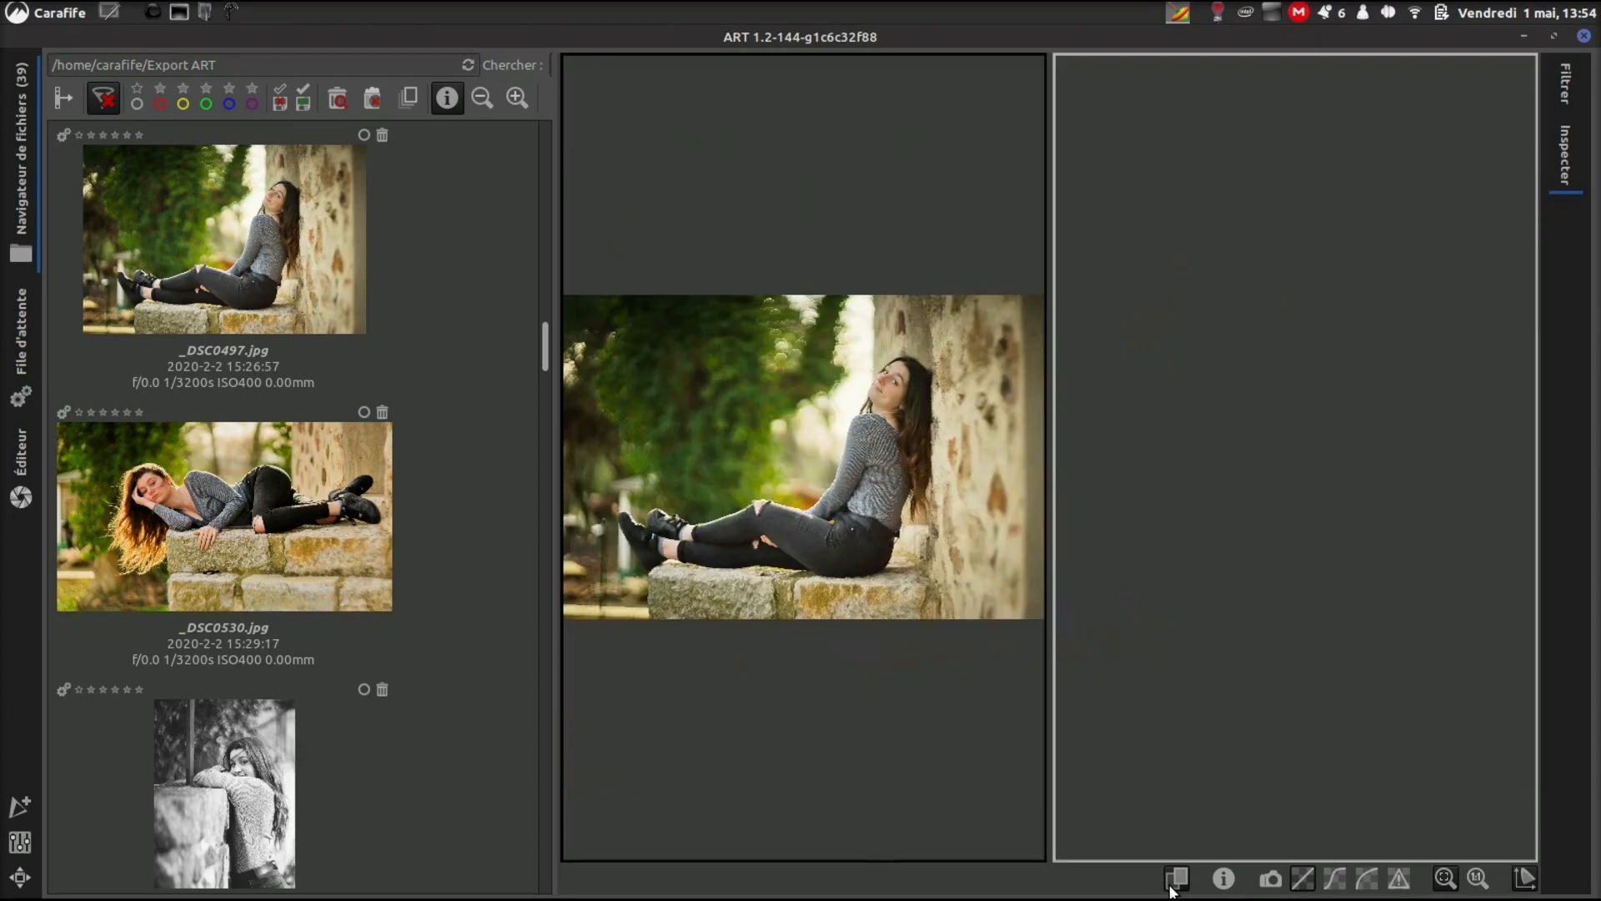
click(225, 550)
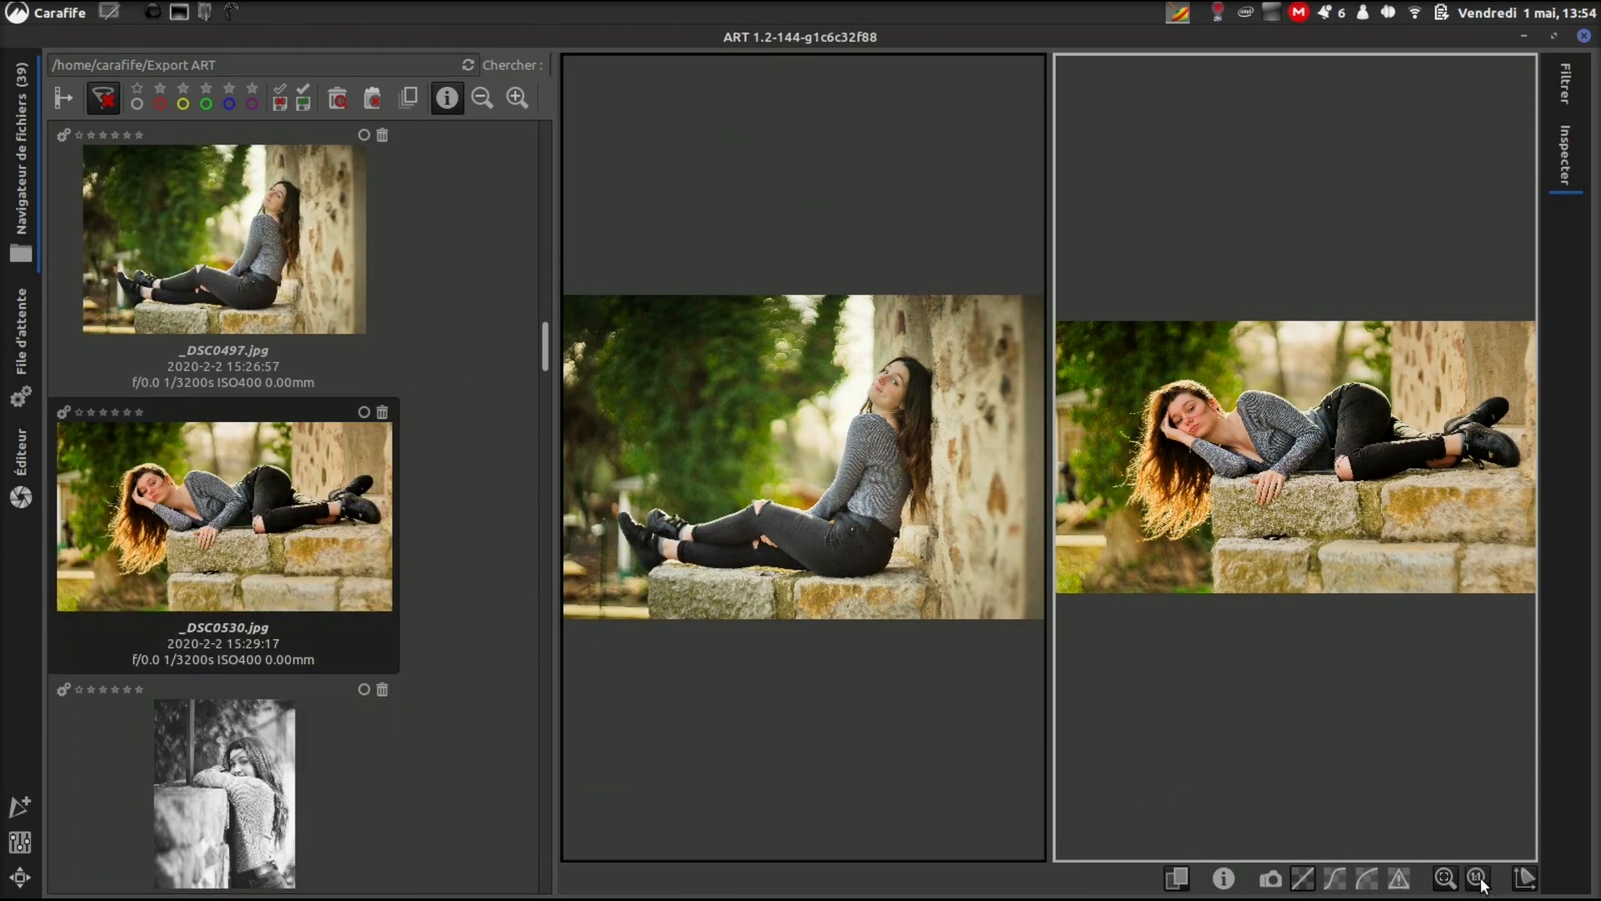
key(z)
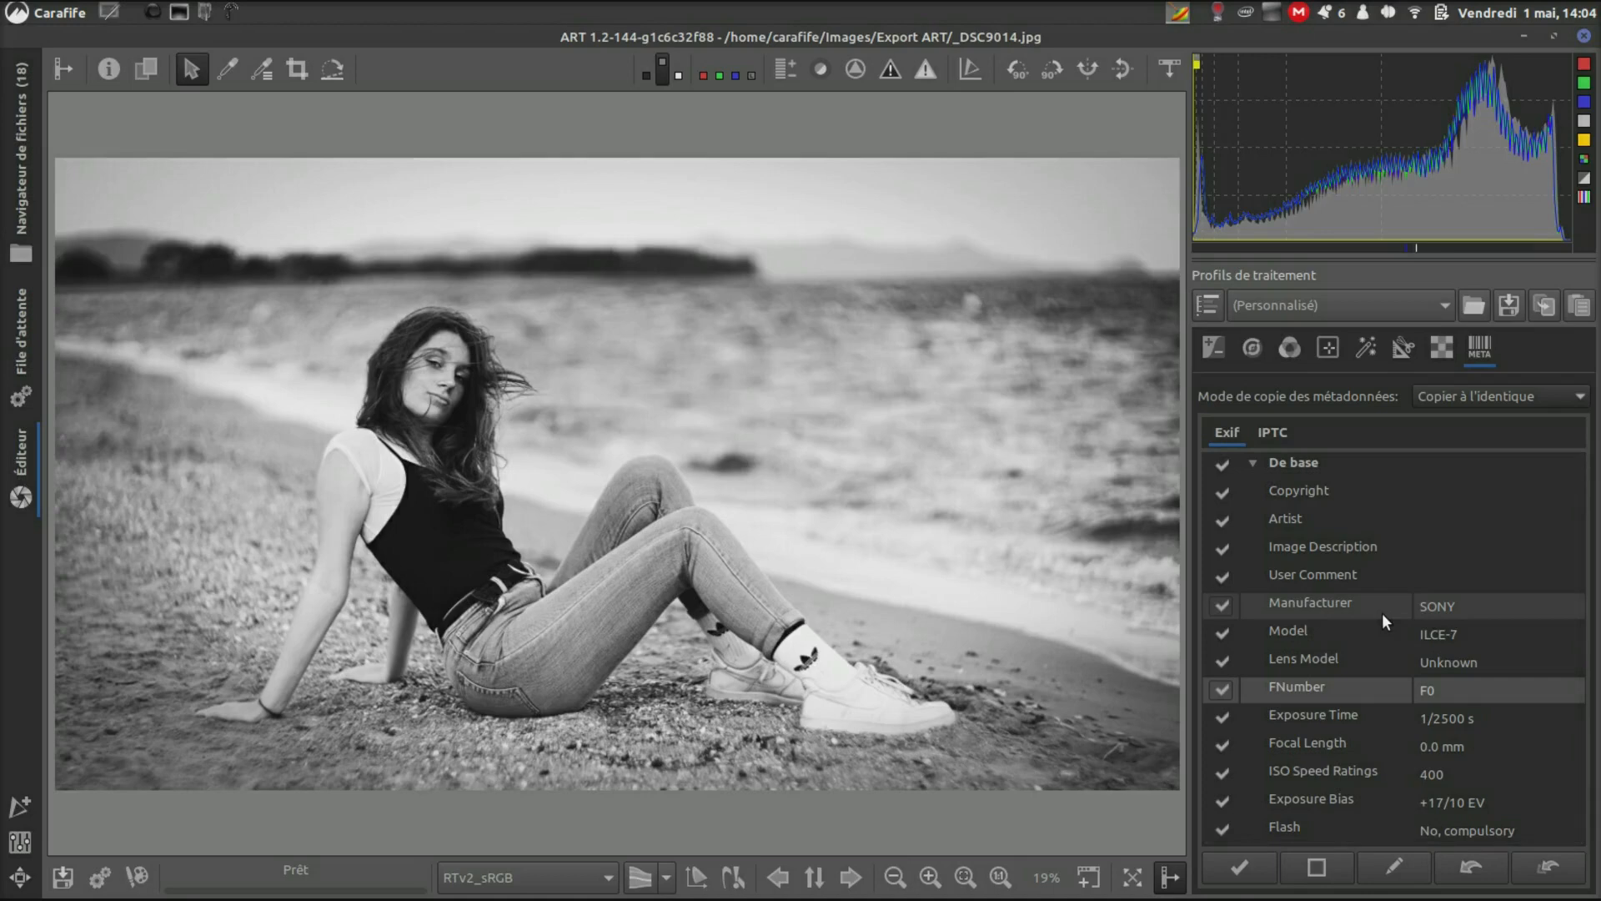
Step: Exclude the Model and Lens Model tags from the copied Exif metadata and reselect all tags
click(1223, 634)
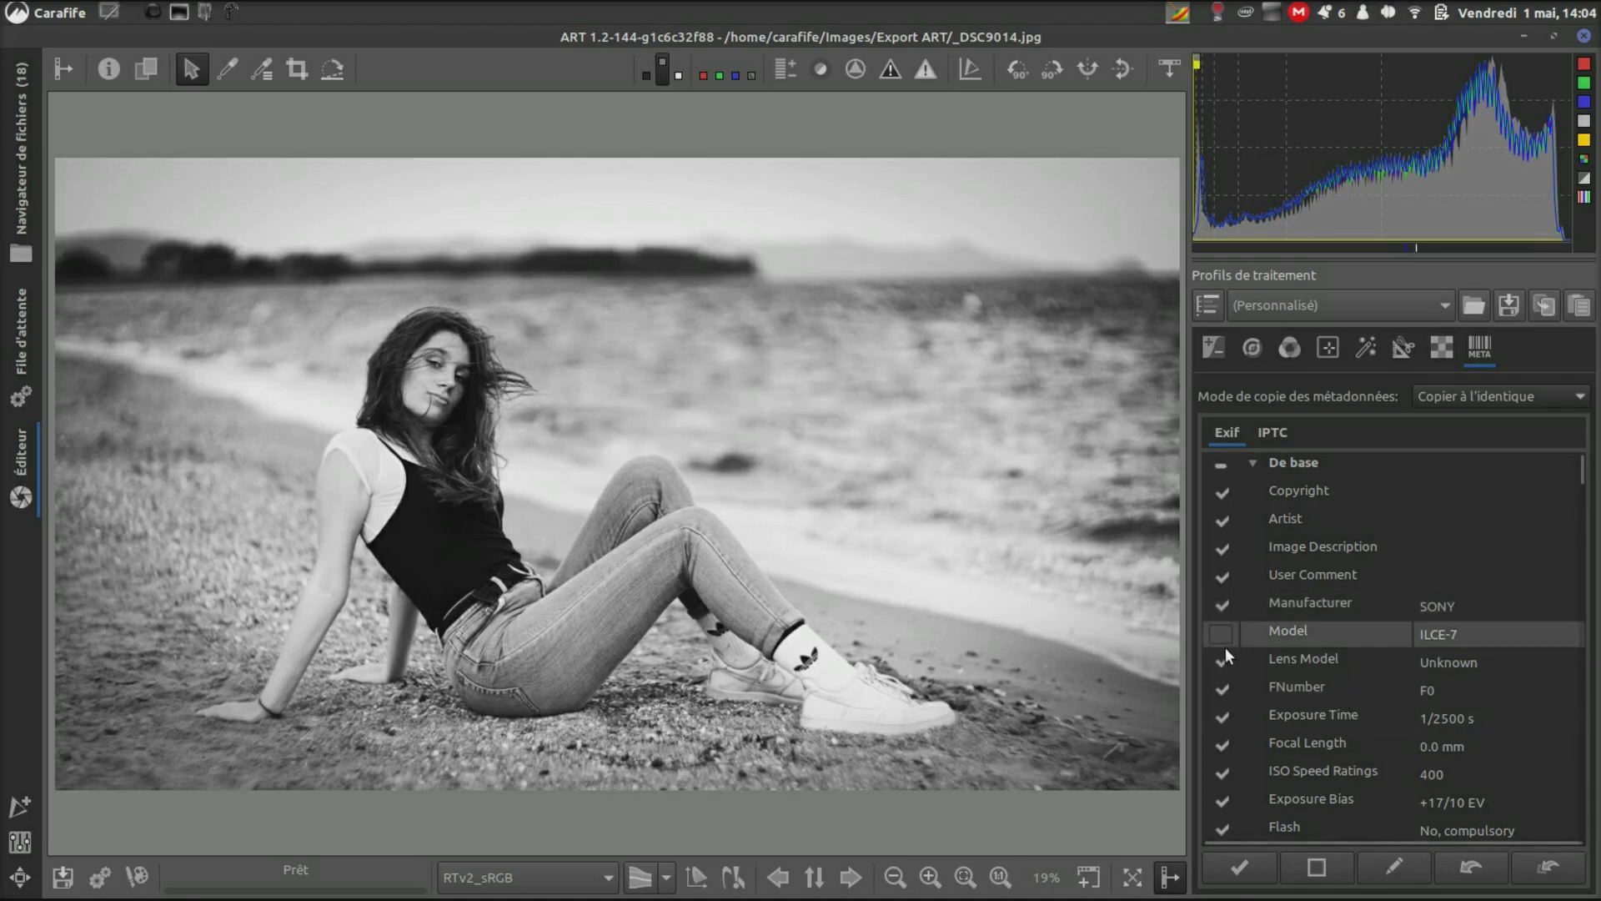
click(1222, 656)
click(1223, 636)
click(1267, 872)
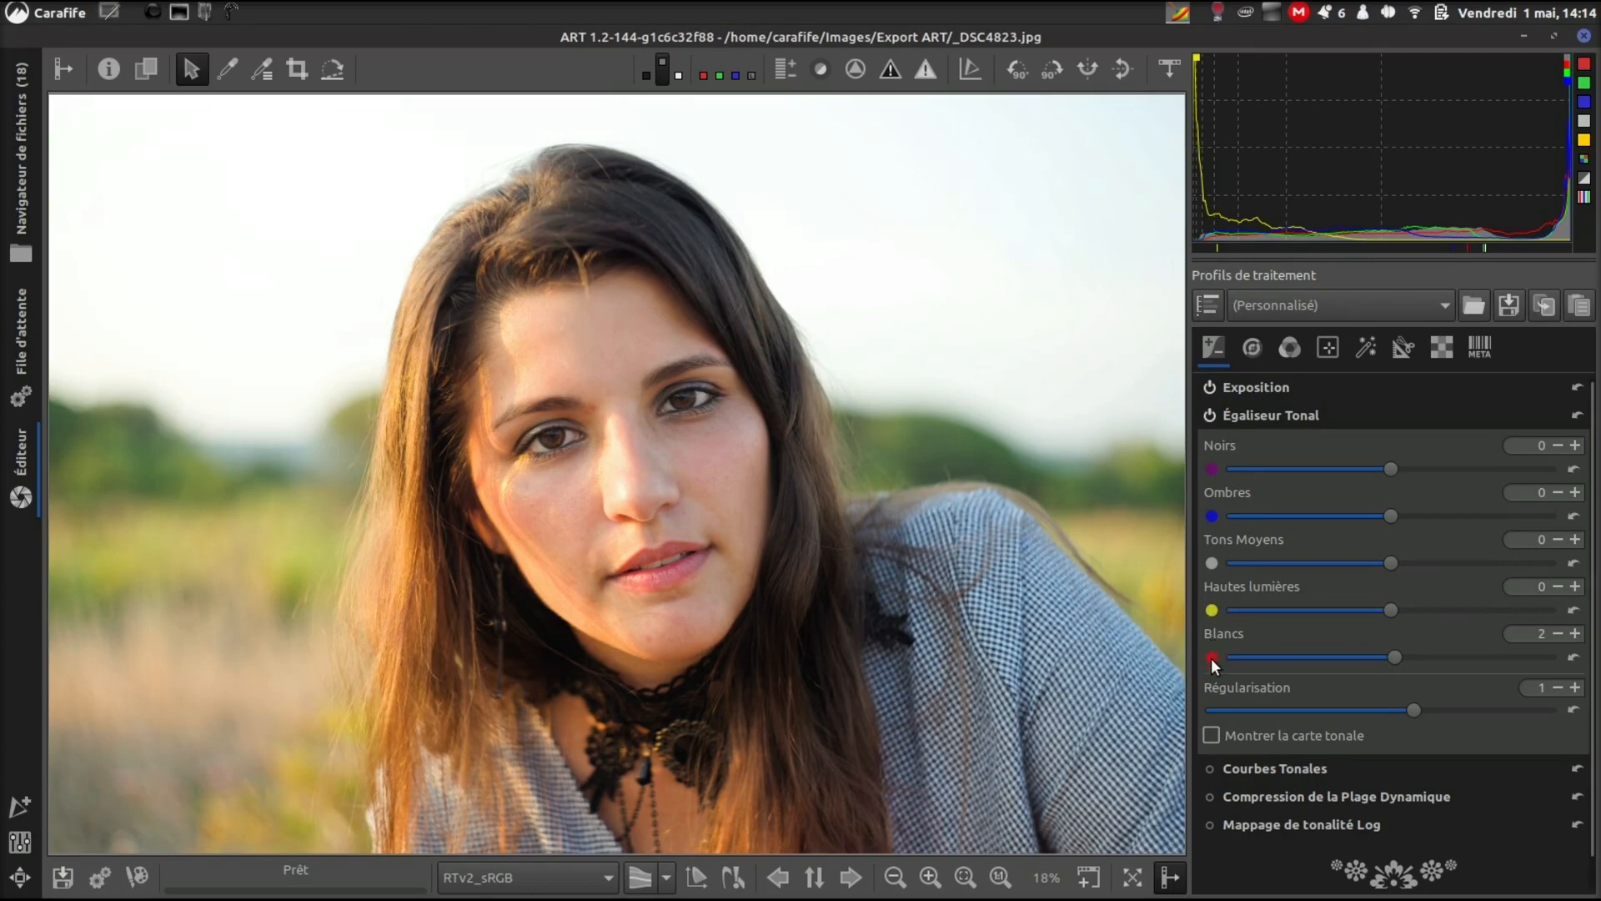
Step: Lower Blancs to -44 in the Égaliseur Tonal, checking the tonal map and the false-colour exposure indicator
click(1215, 734)
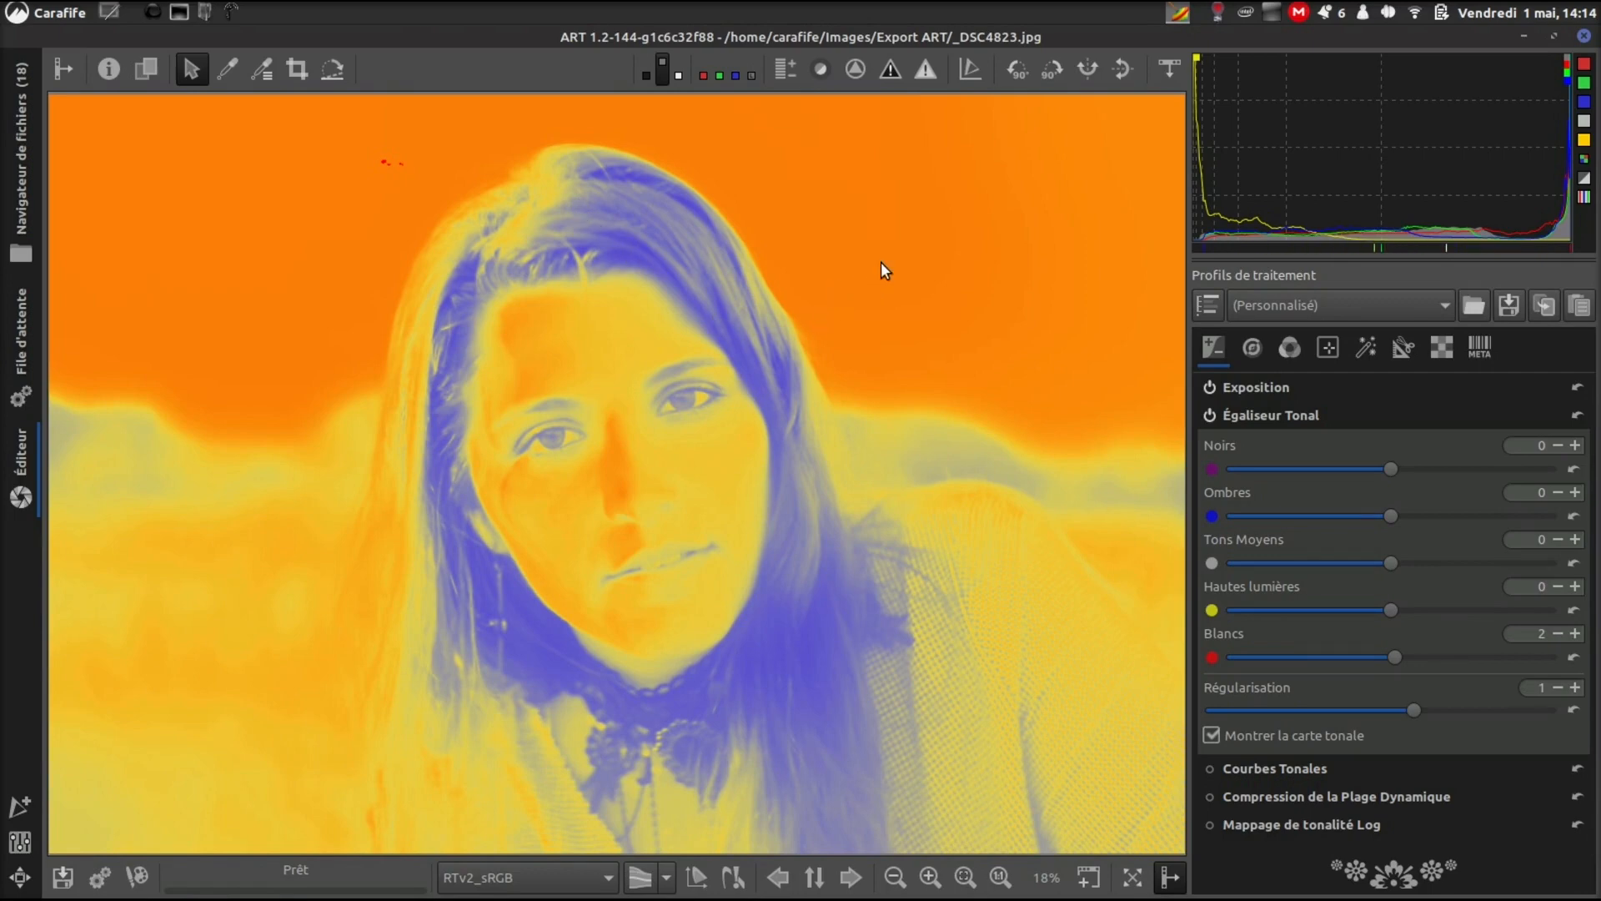
click(1225, 729)
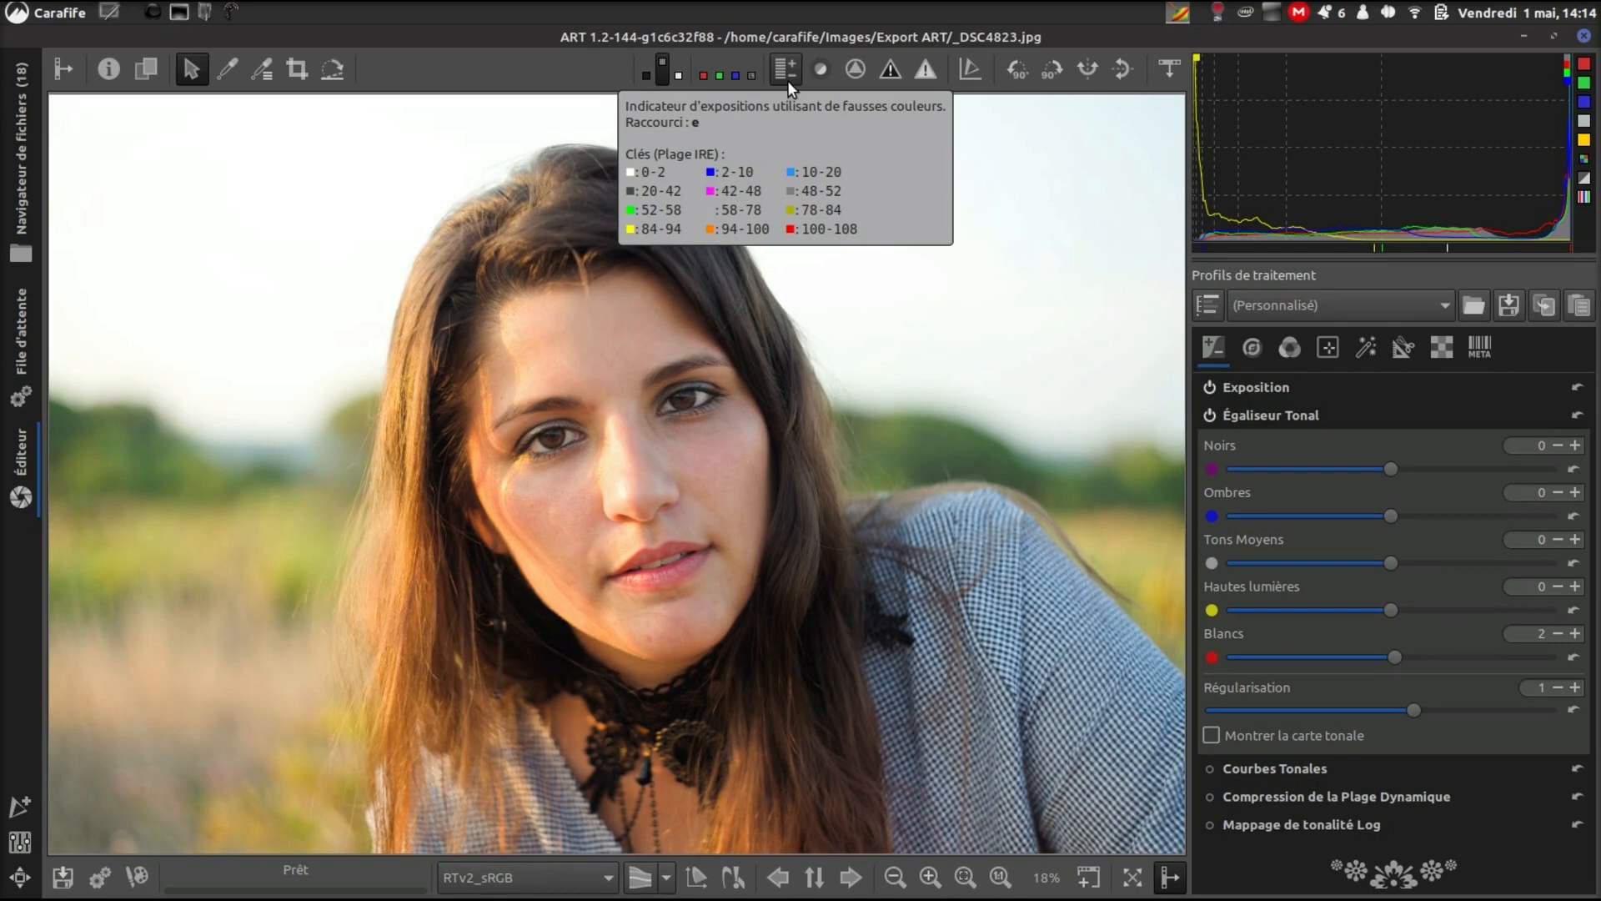
click(787, 80)
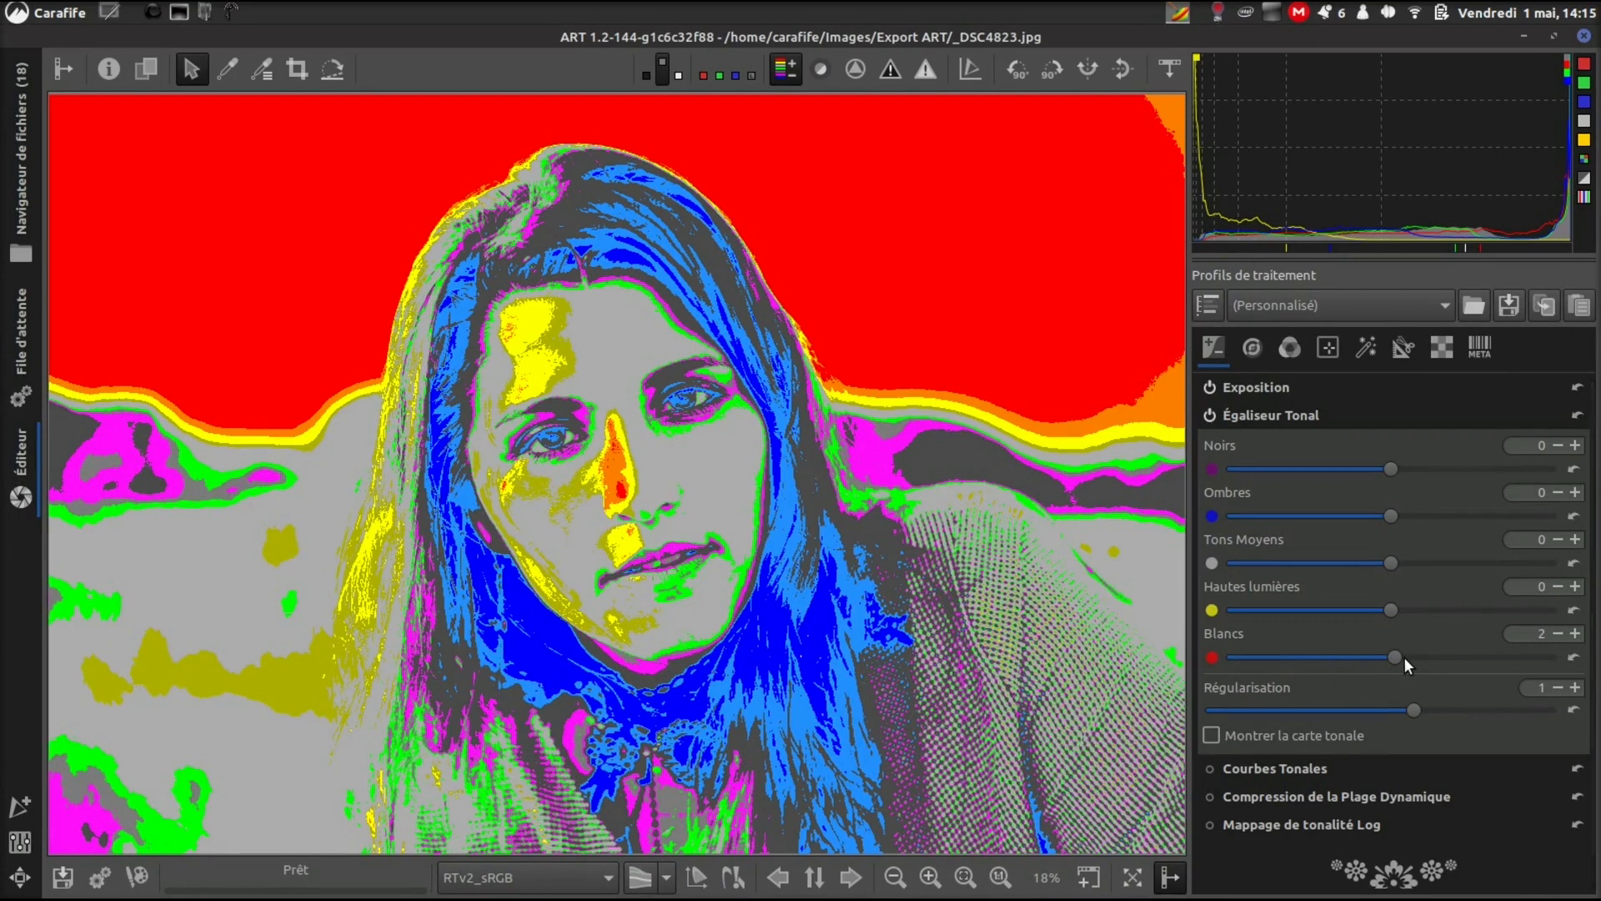
drag(1390, 652, 1318, 645)
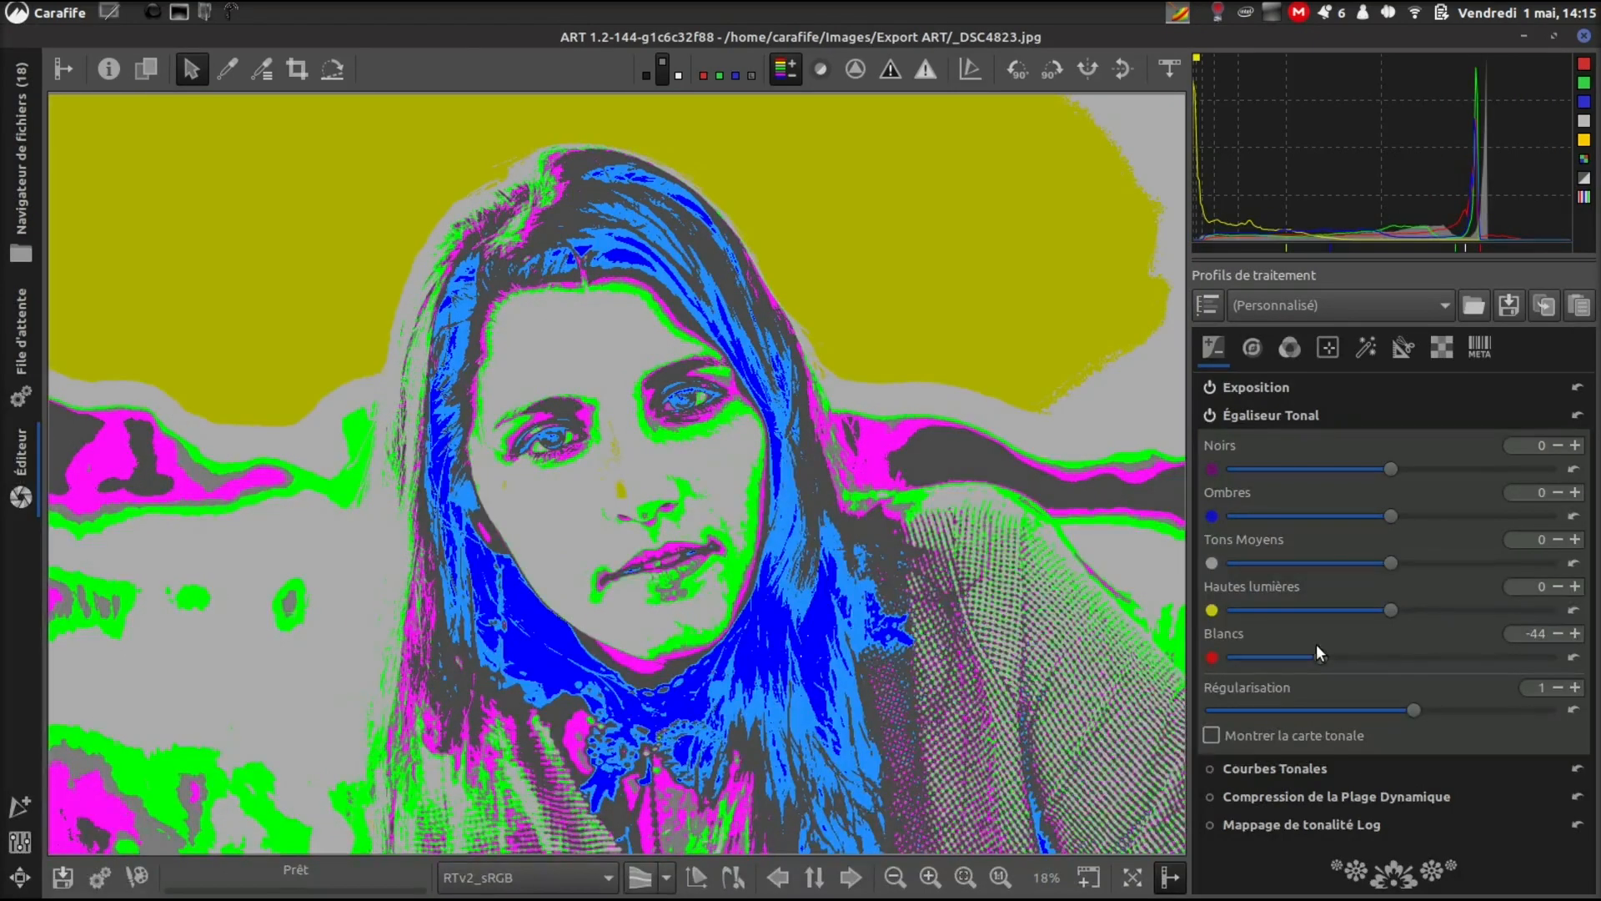
click(771, 71)
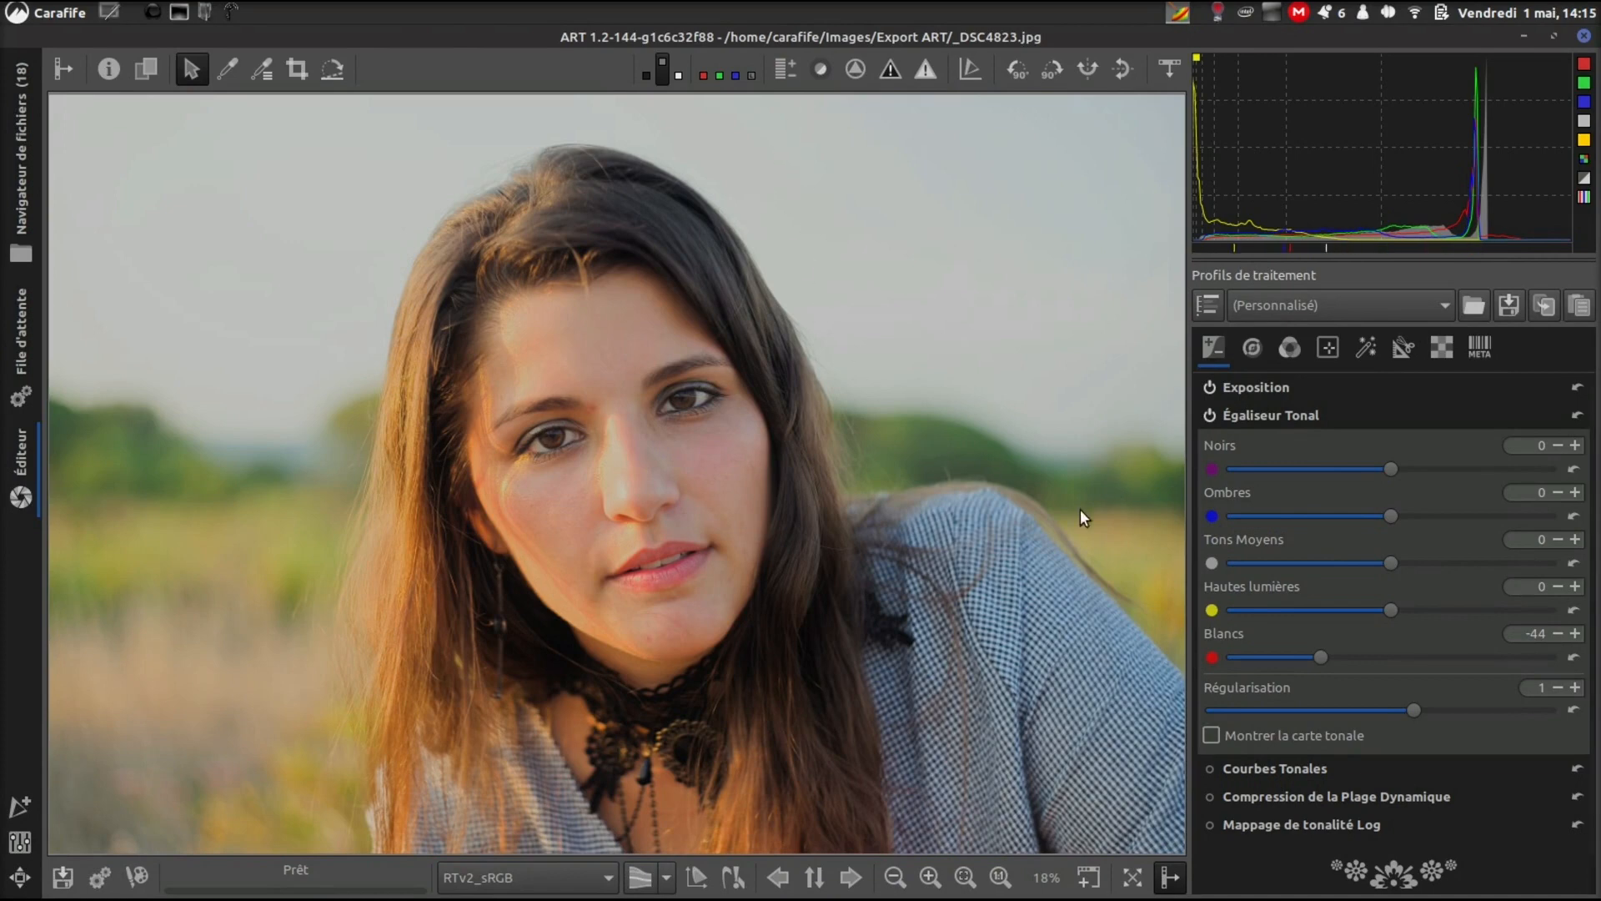
Step: Display the tonal map and raise Ombres in the Égaliseur Tonal
click(1214, 728)
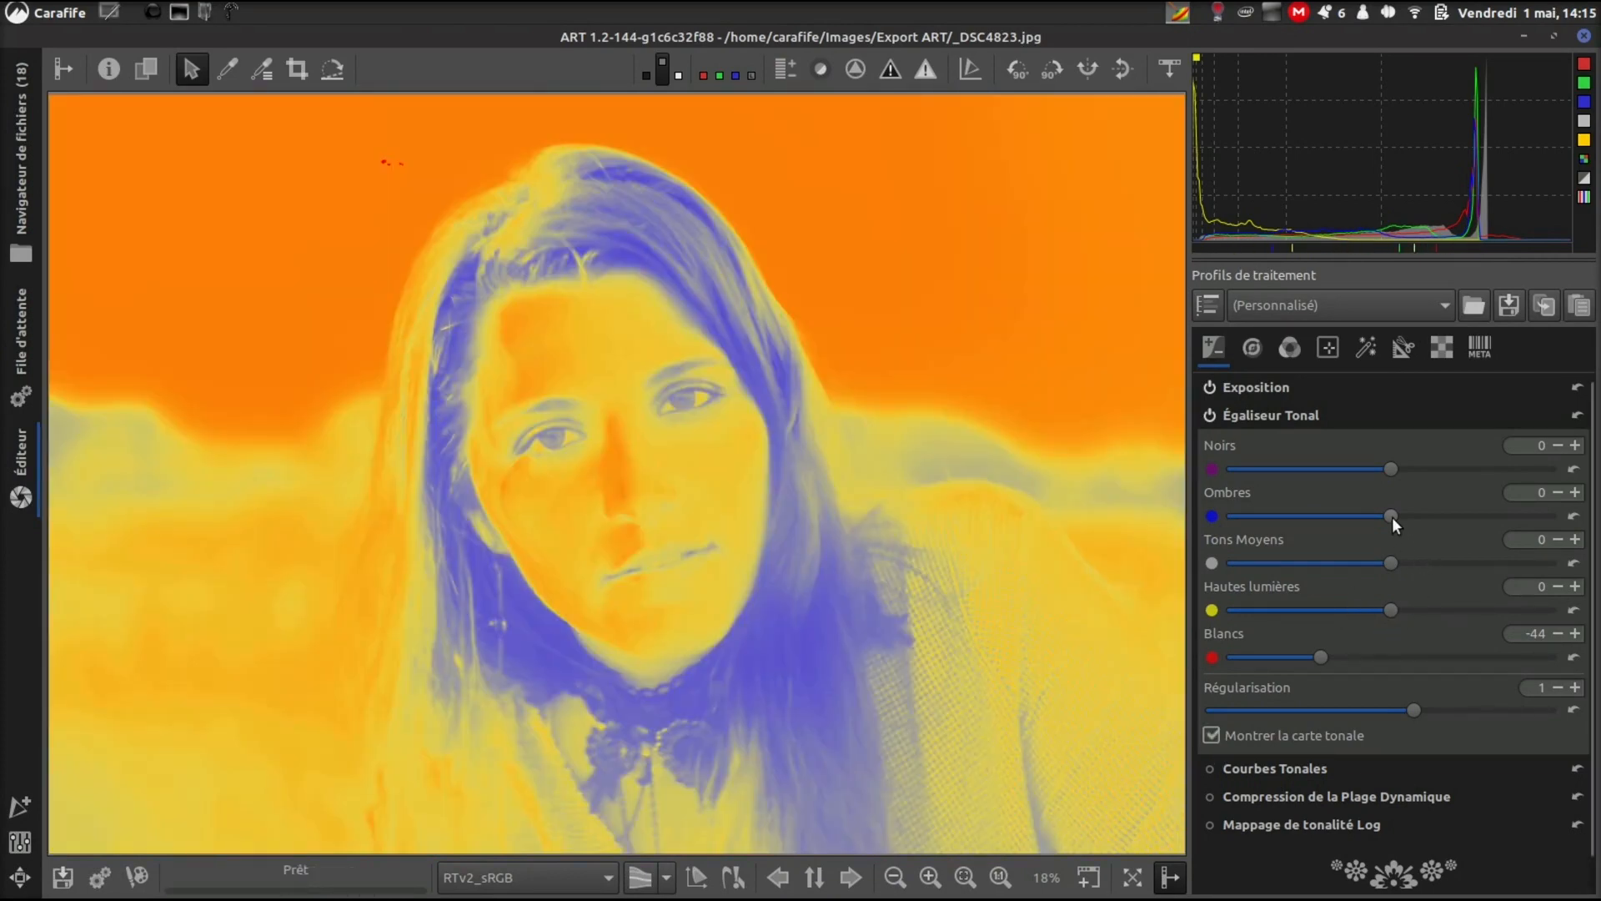
drag(1393, 516, 1506, 522)
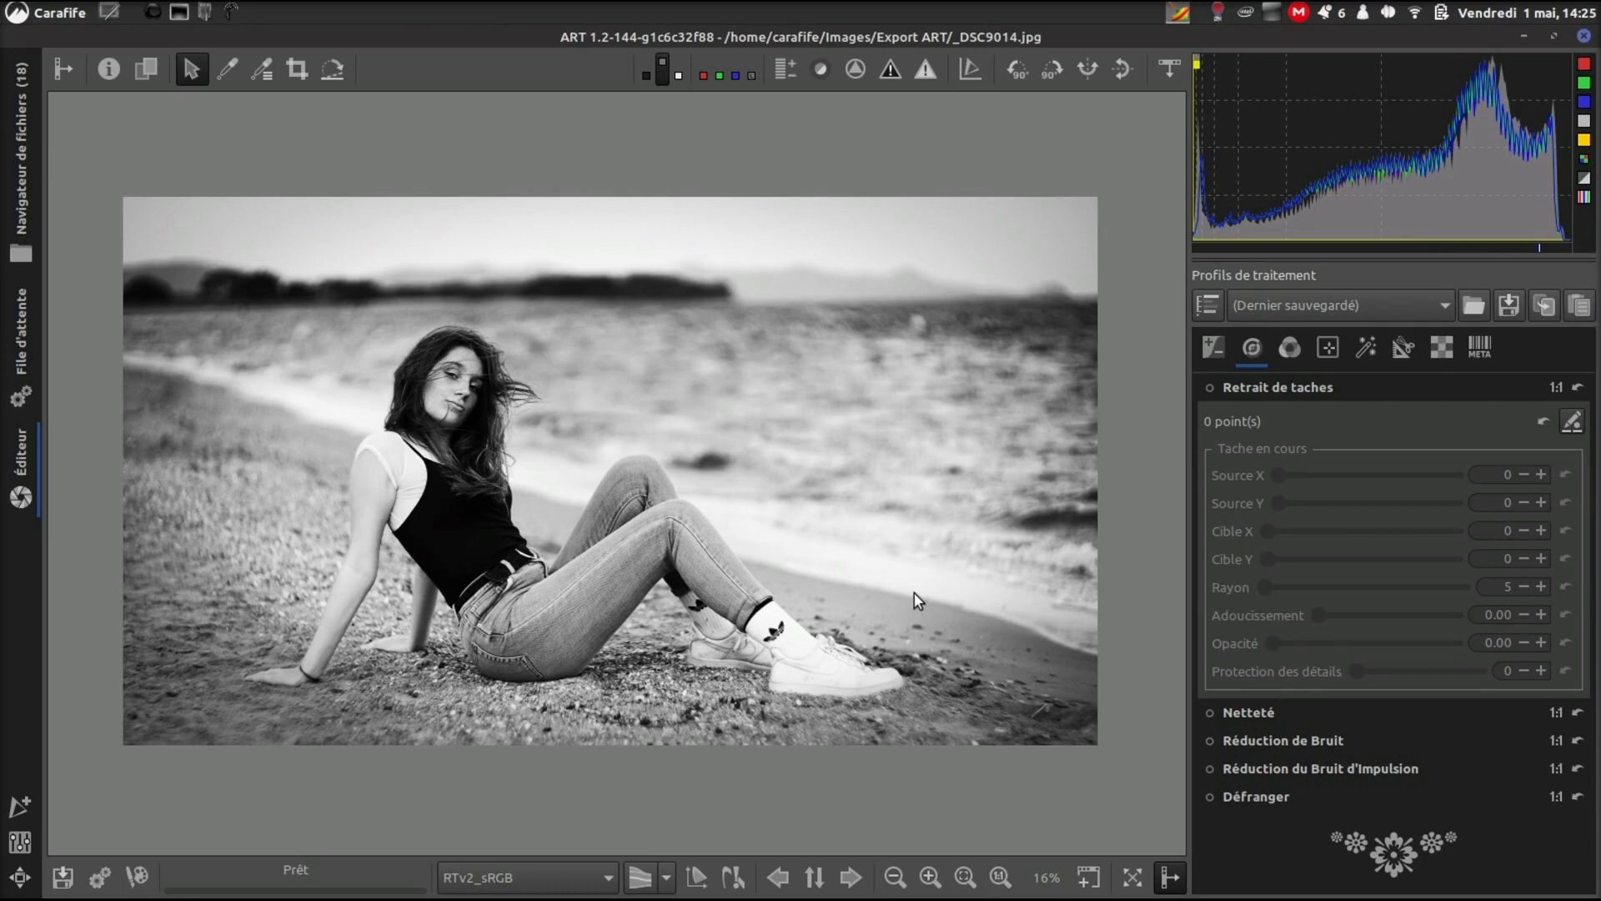
Step: Examine the settings of the Film Négatif and Élimination de la Brume tools
click(1364, 348)
click(1237, 577)
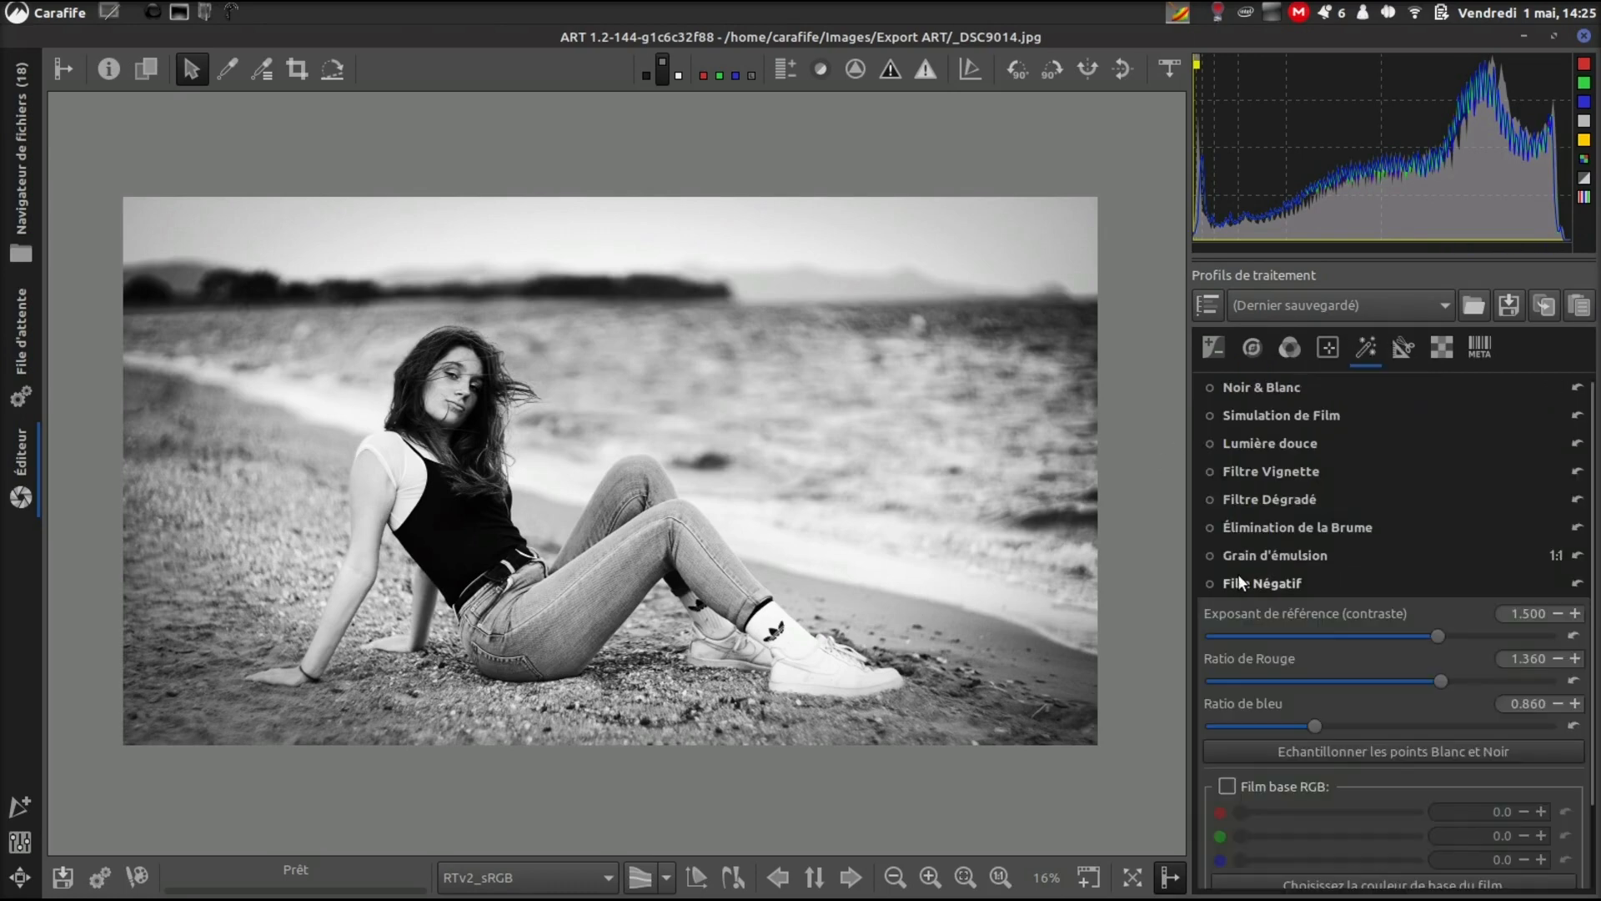
scroll(1398, 567, down, 2)
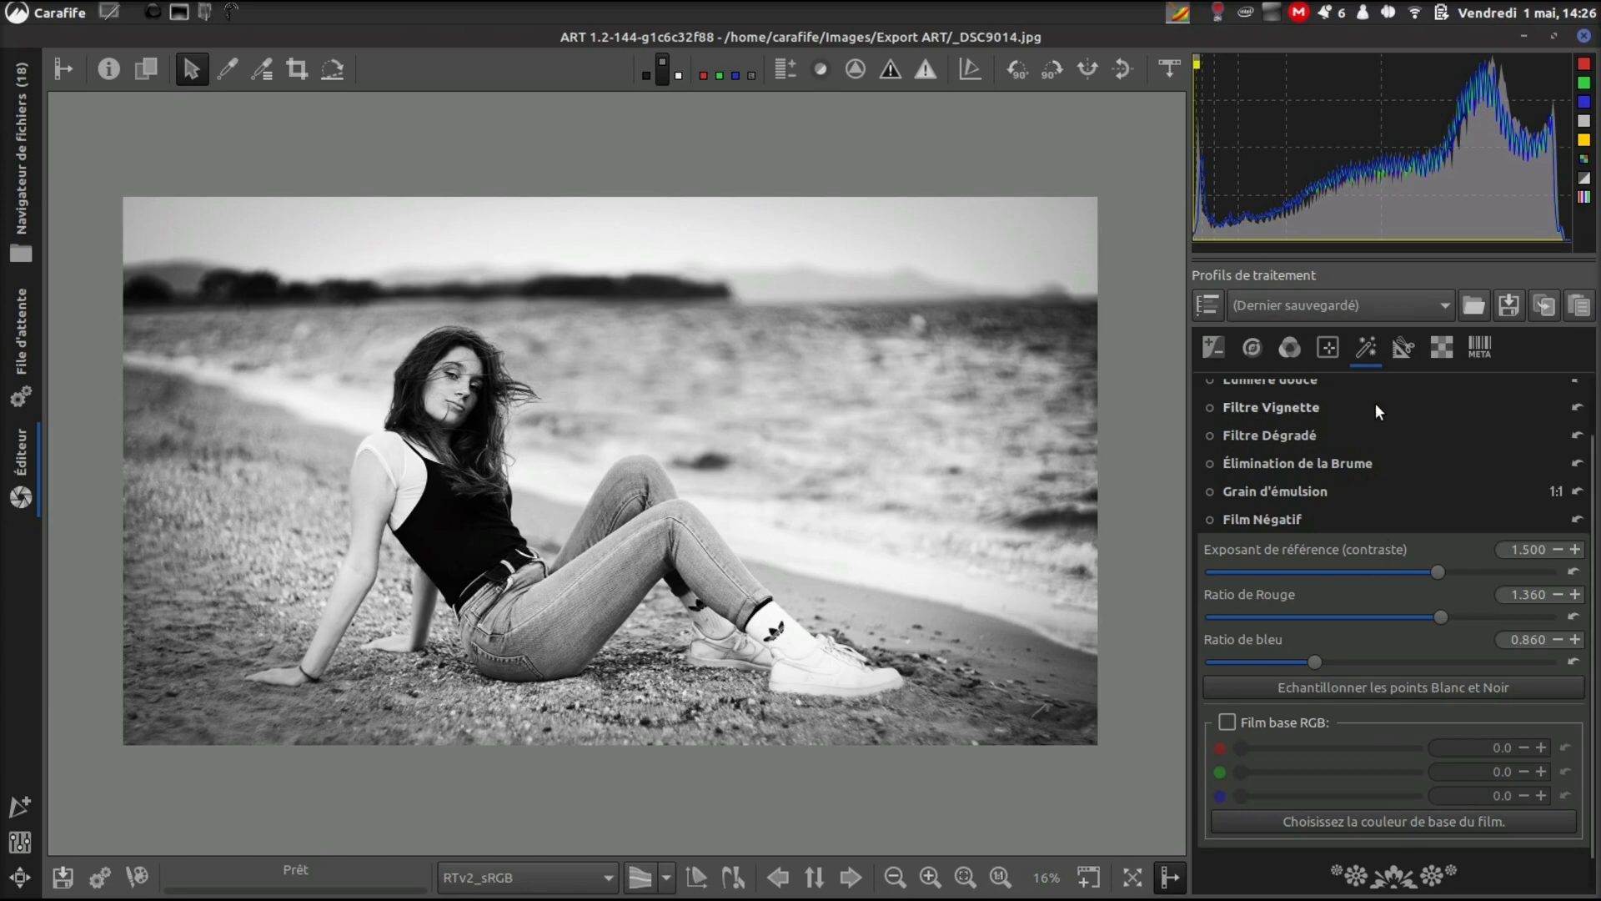
click(1321, 464)
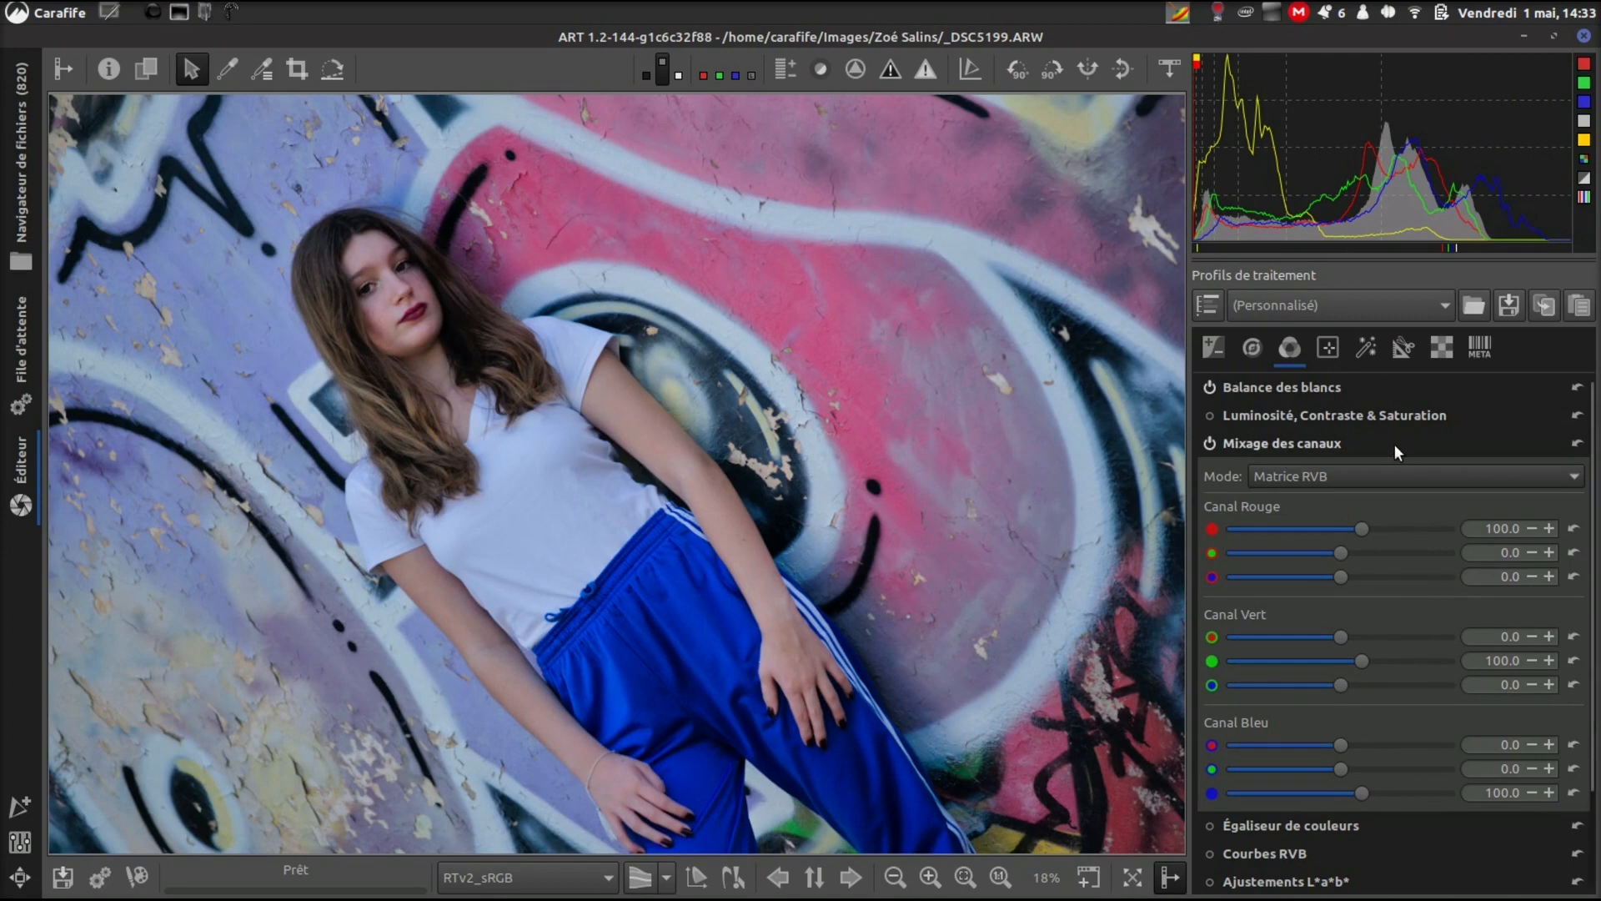
Step: Set the channel mixer mode to Corrections primaires and the red primary's hue correction to 20
click(1373, 480)
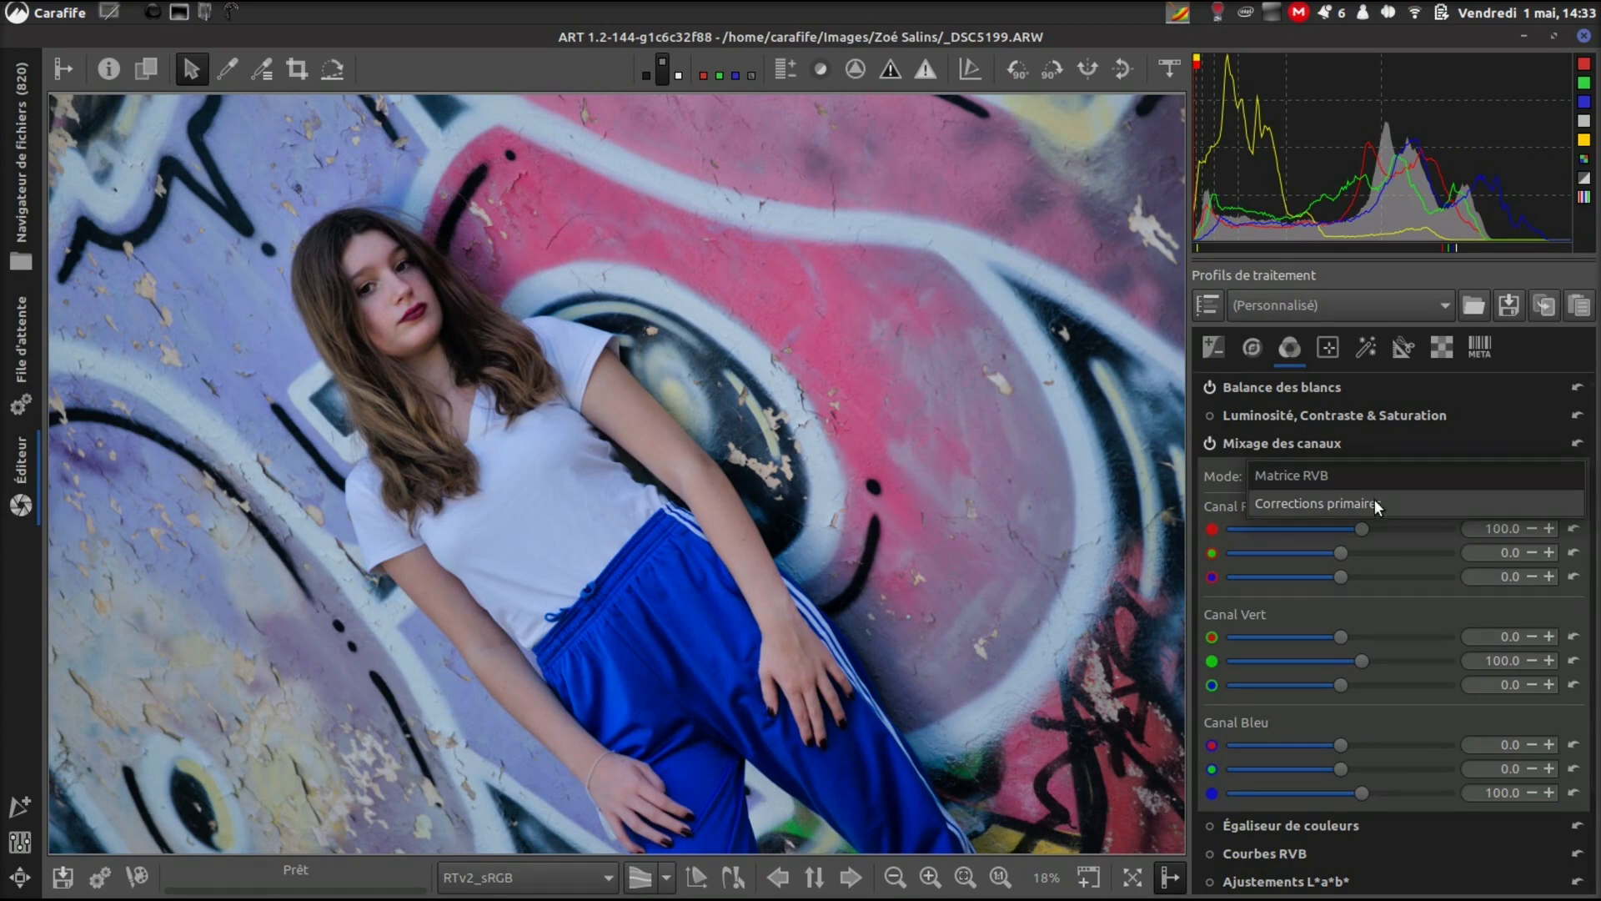
click(1375, 504)
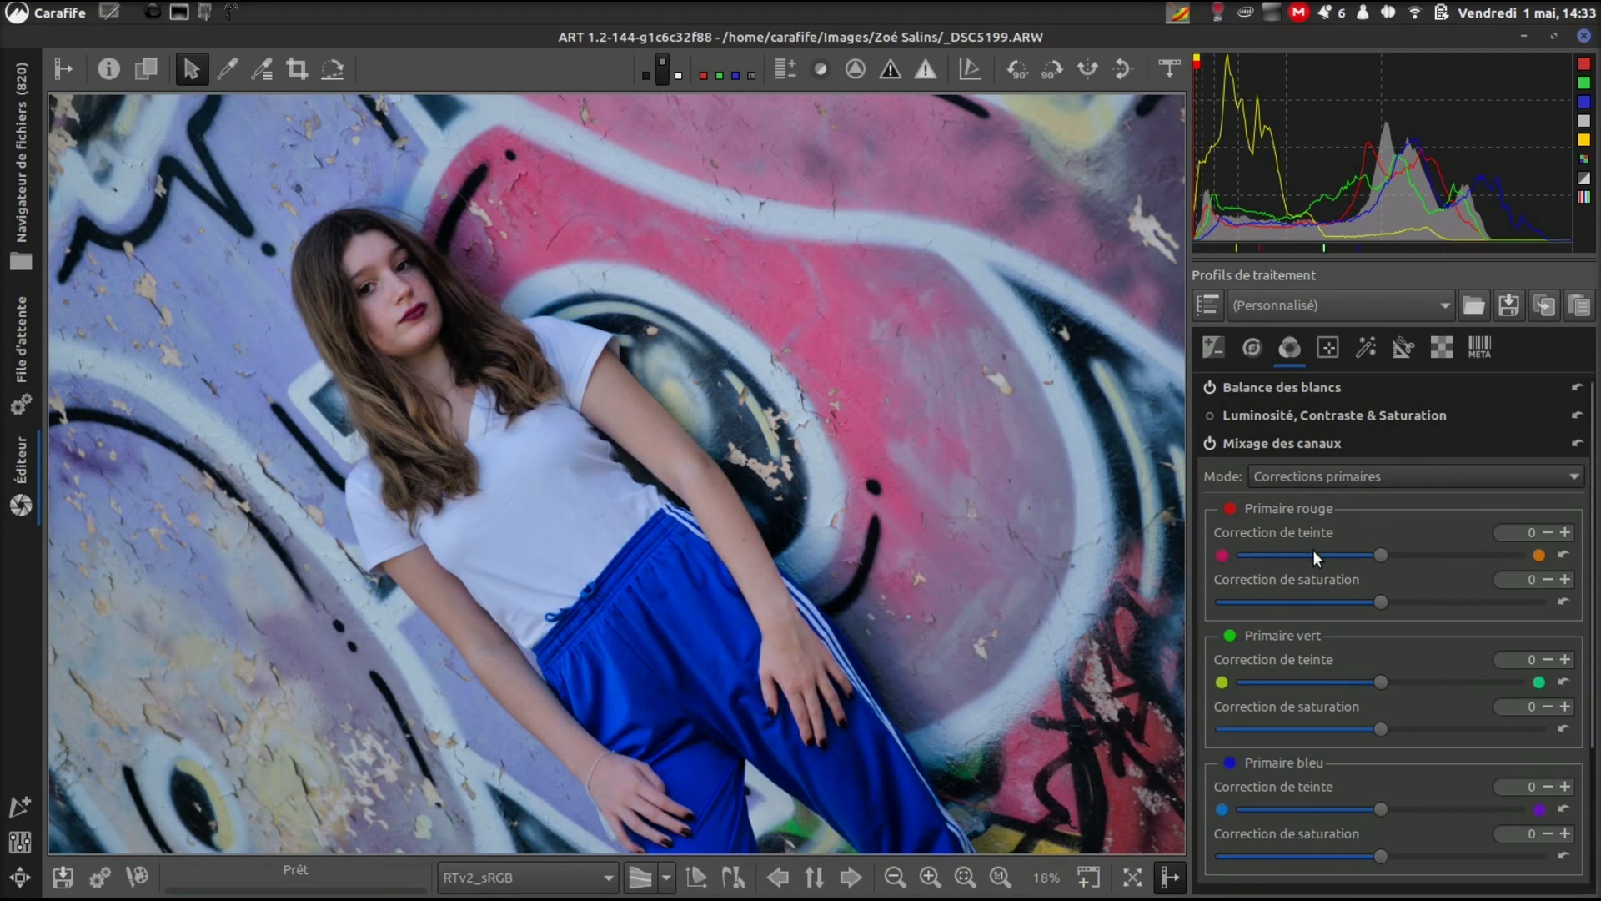
mouse_move(1378, 555)
mouse_down()
mouse_move(1457, 565)
mouse_move(1408, 557)
mouse_up()
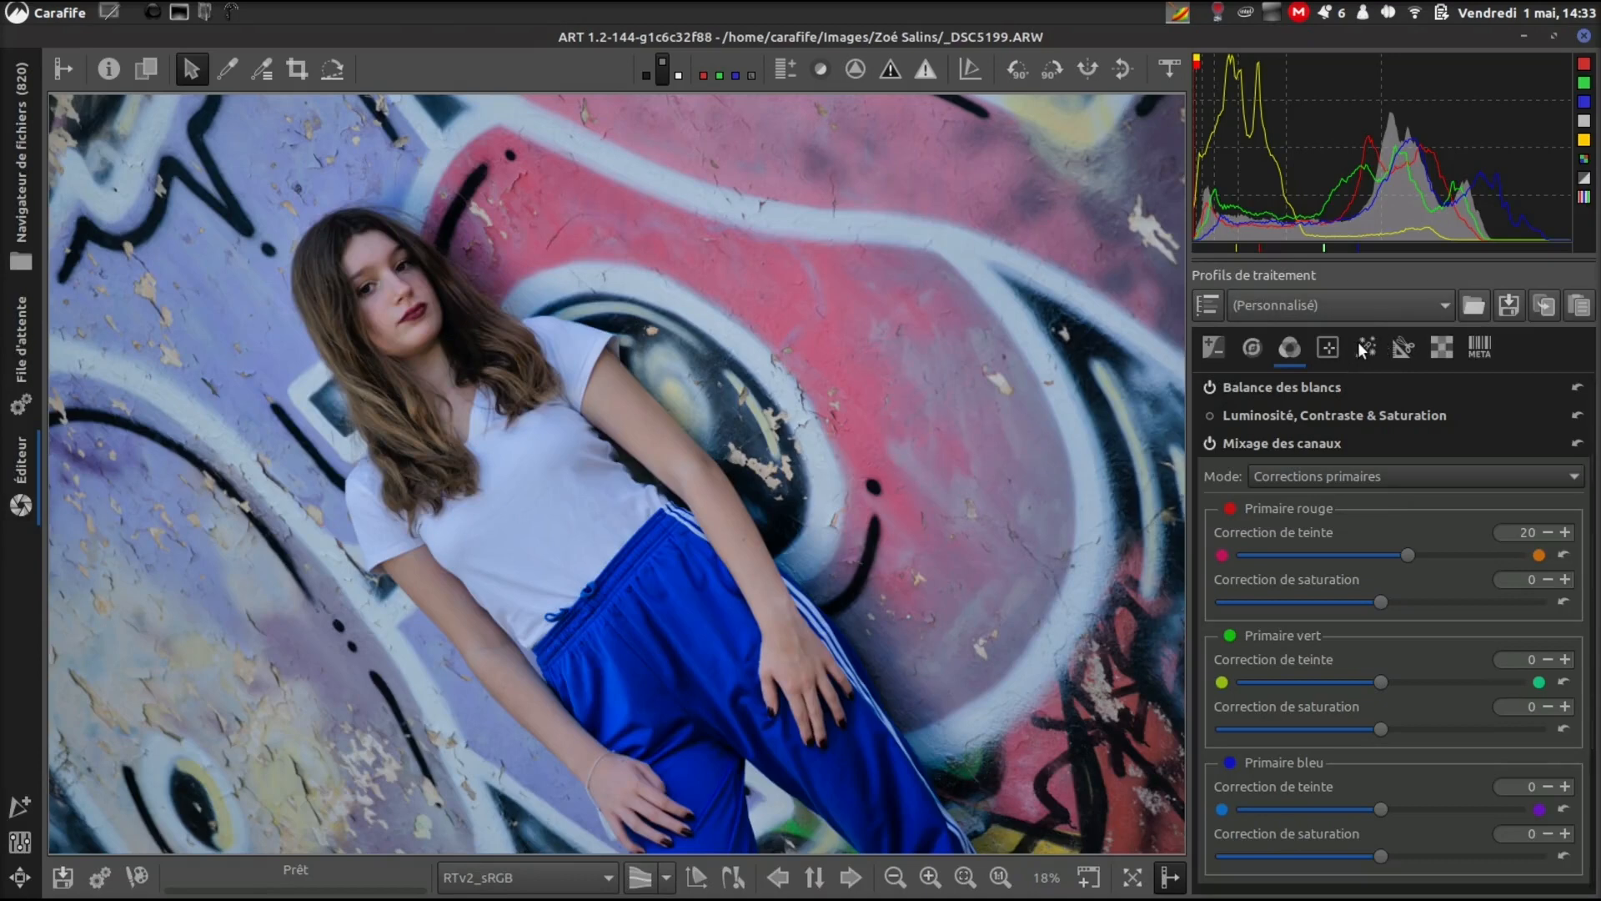
Step: Open the Correction des Couleurs tool and examine its colour grid, tonal controls and mode choices
click(1328, 351)
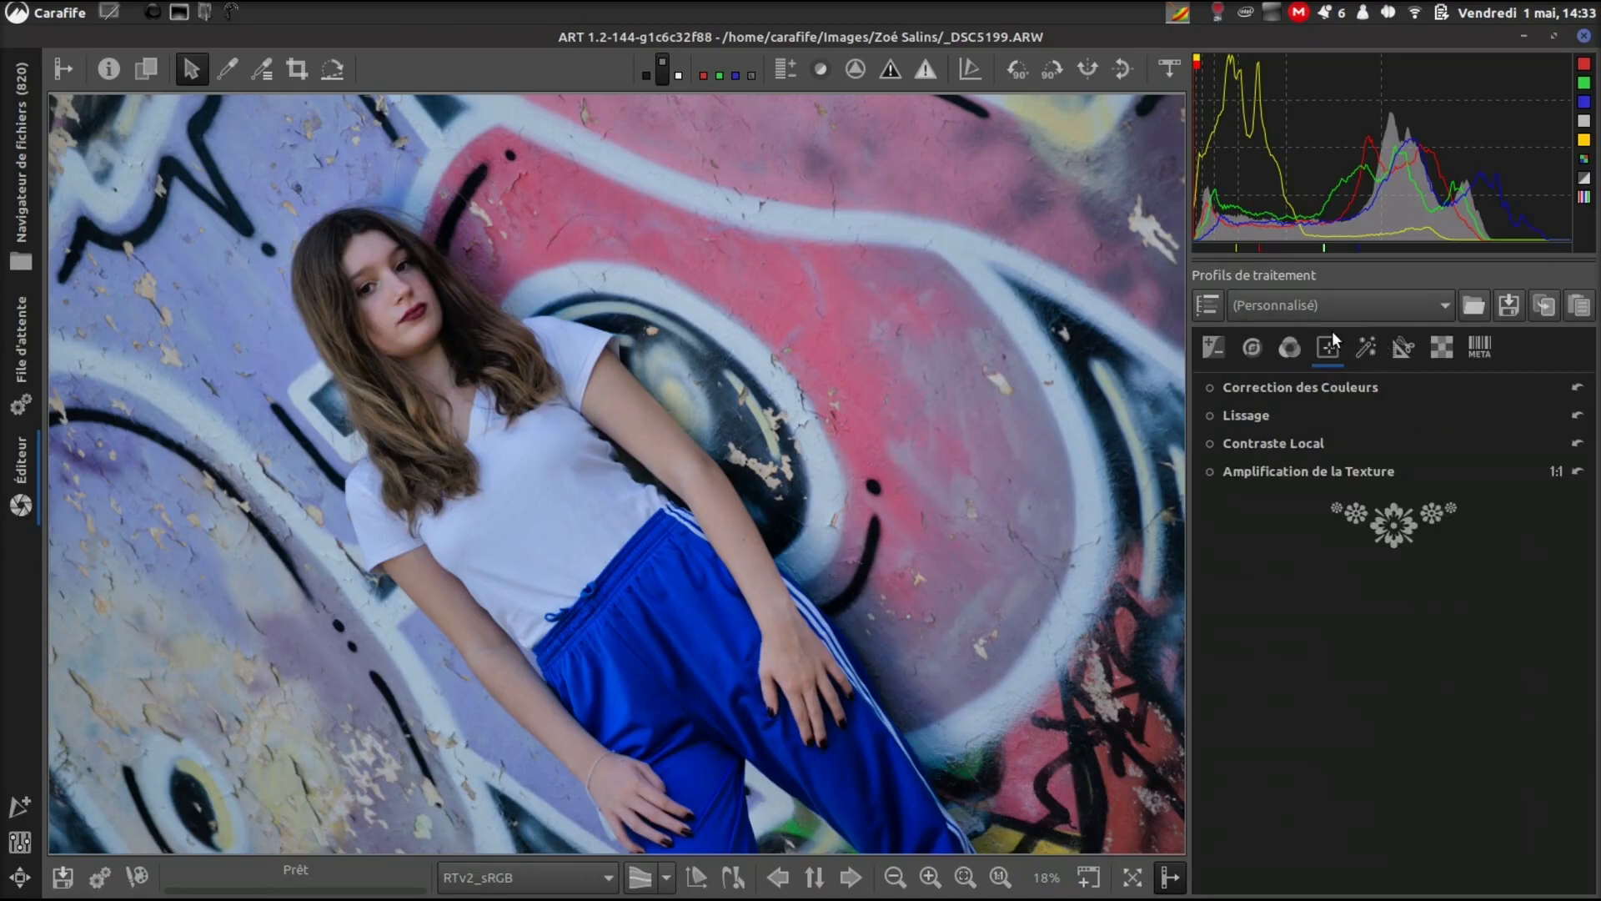
click(1278, 388)
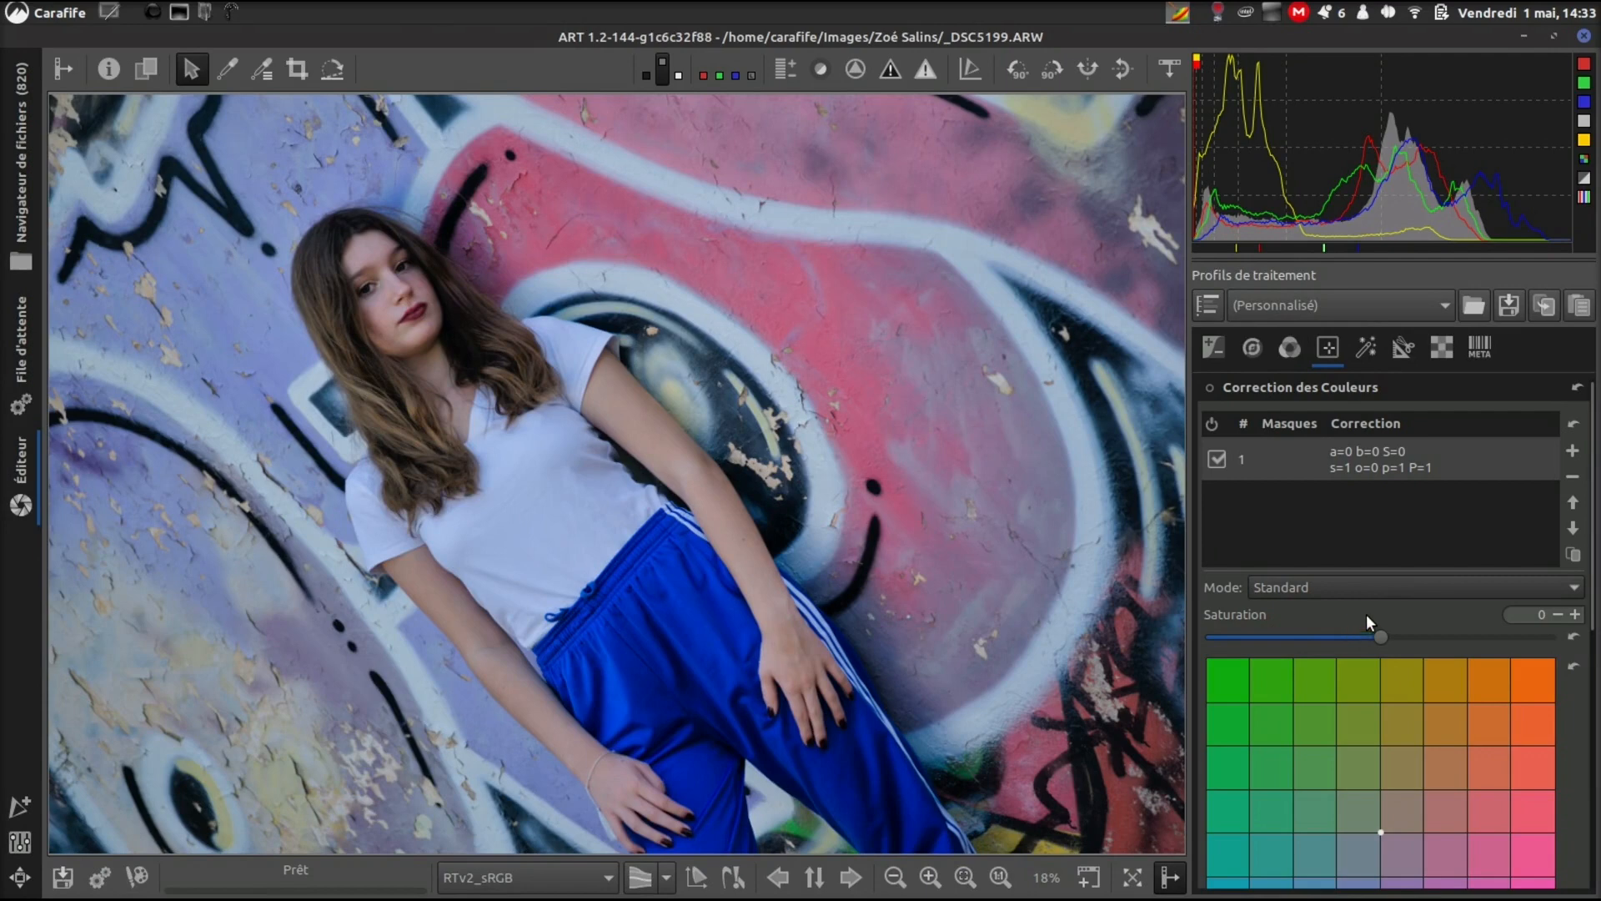
scroll(1327, 685, down, 3)
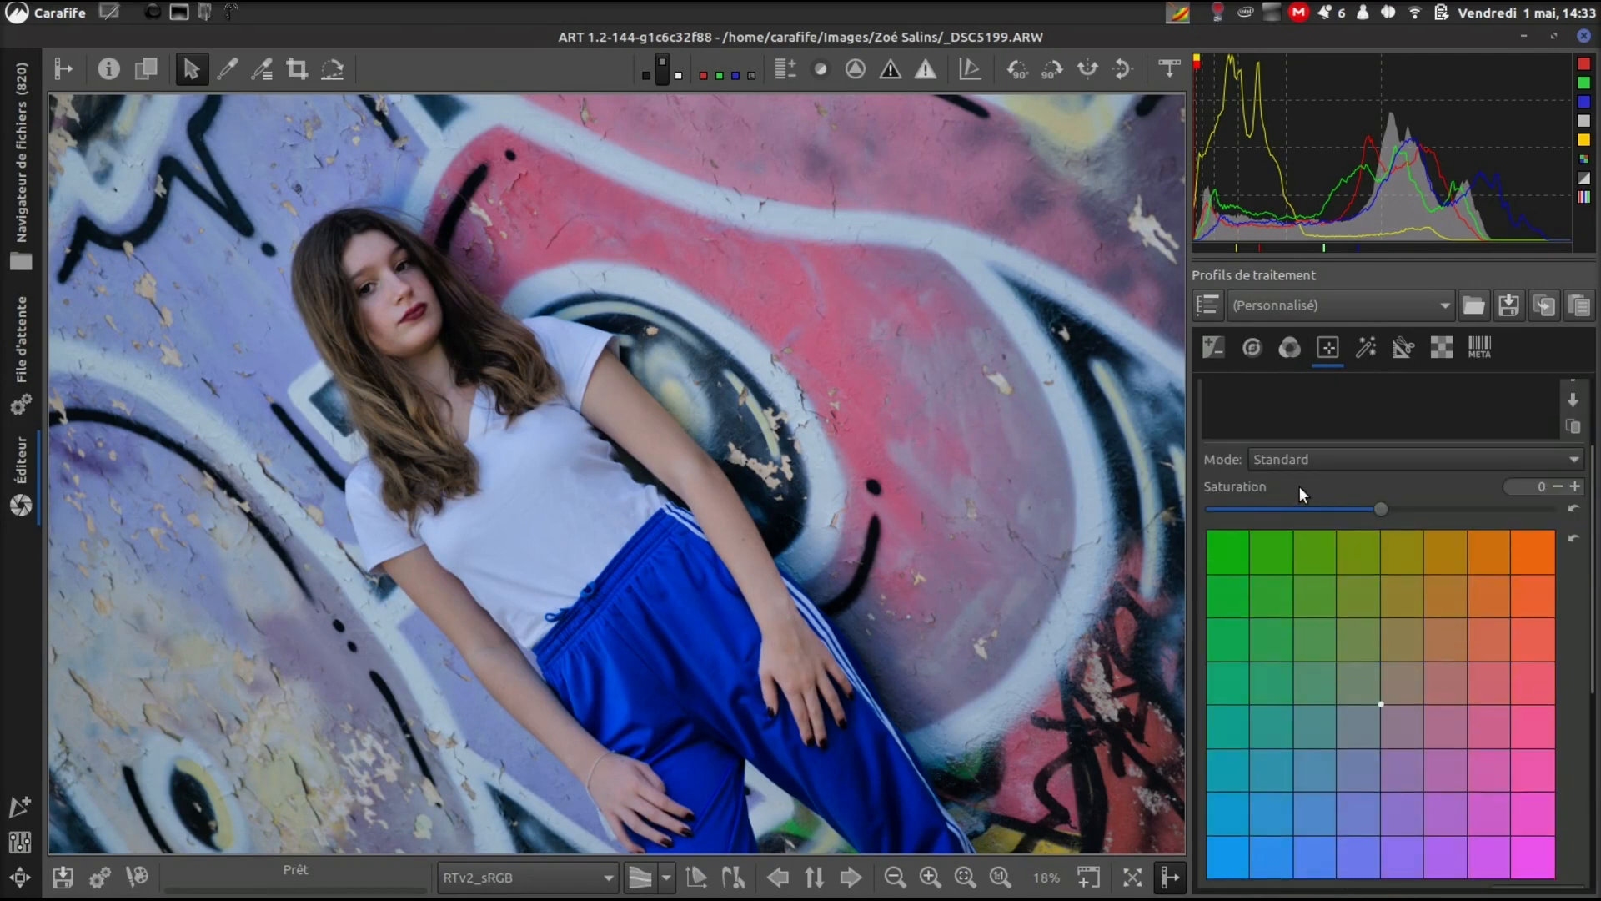
scroll(1300, 486, down, 3)
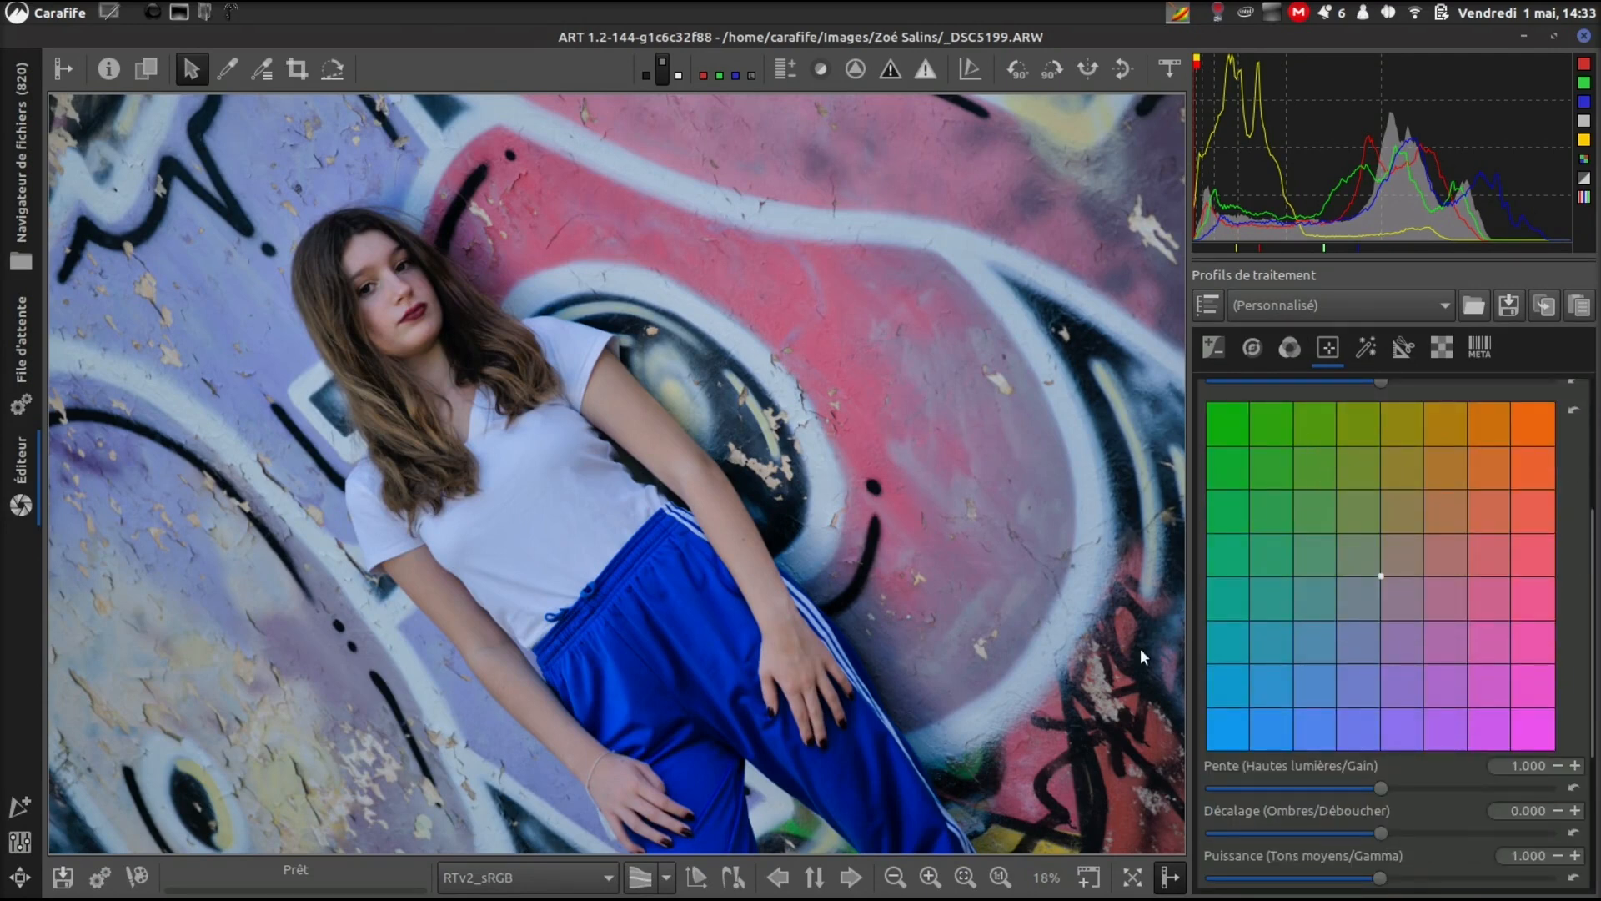
scroll(1472, 705, up, 5)
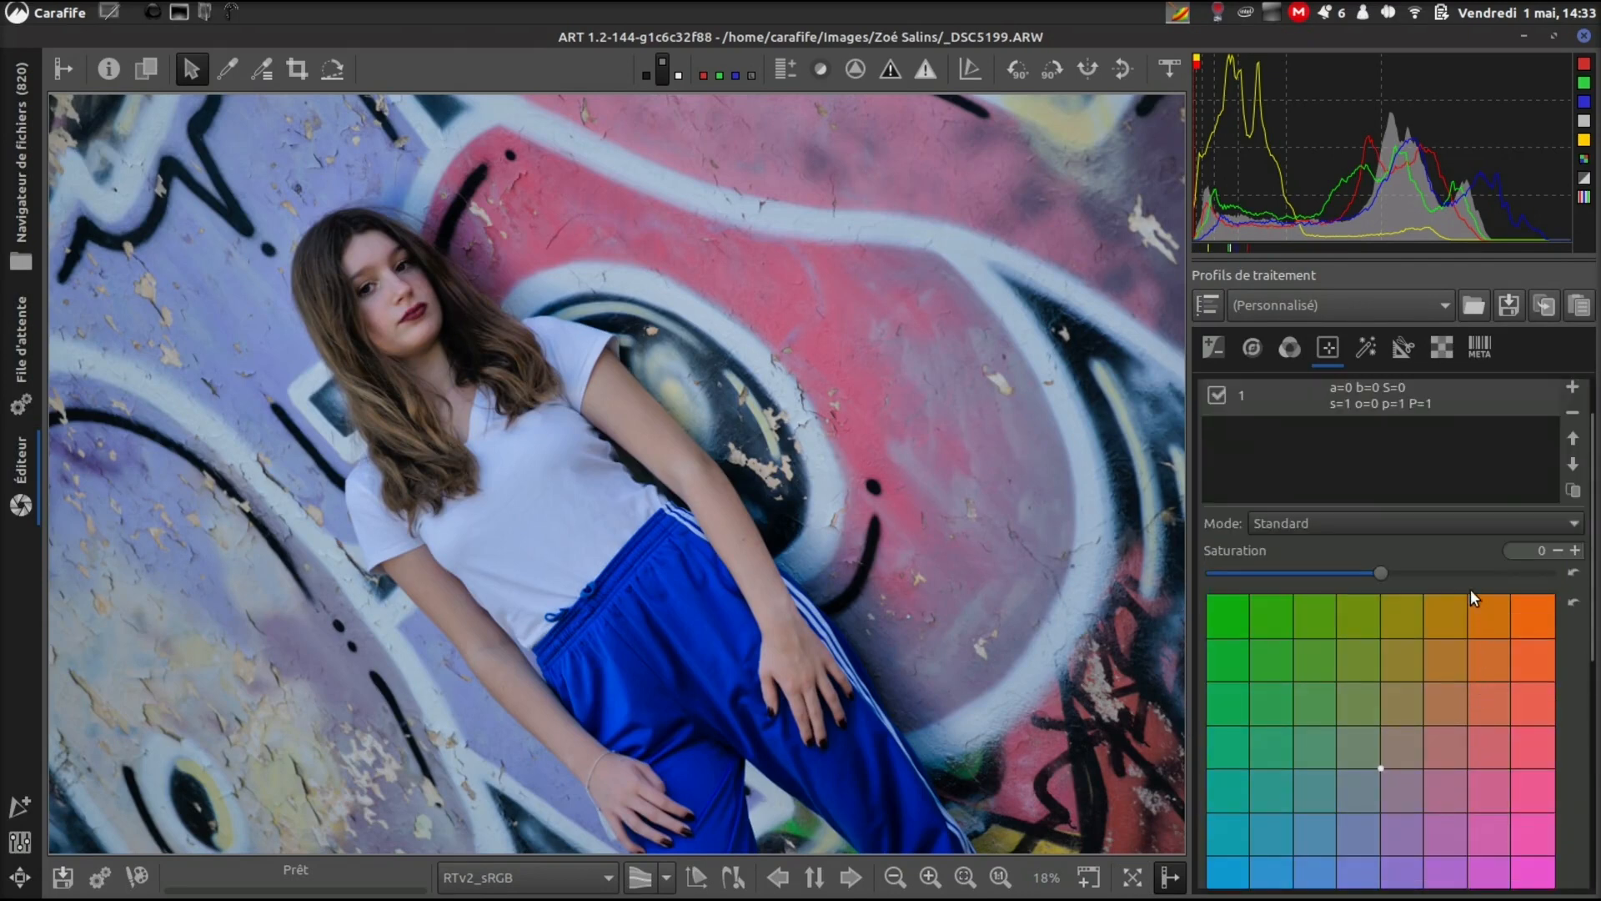
click(1463, 516)
click(1463, 515)
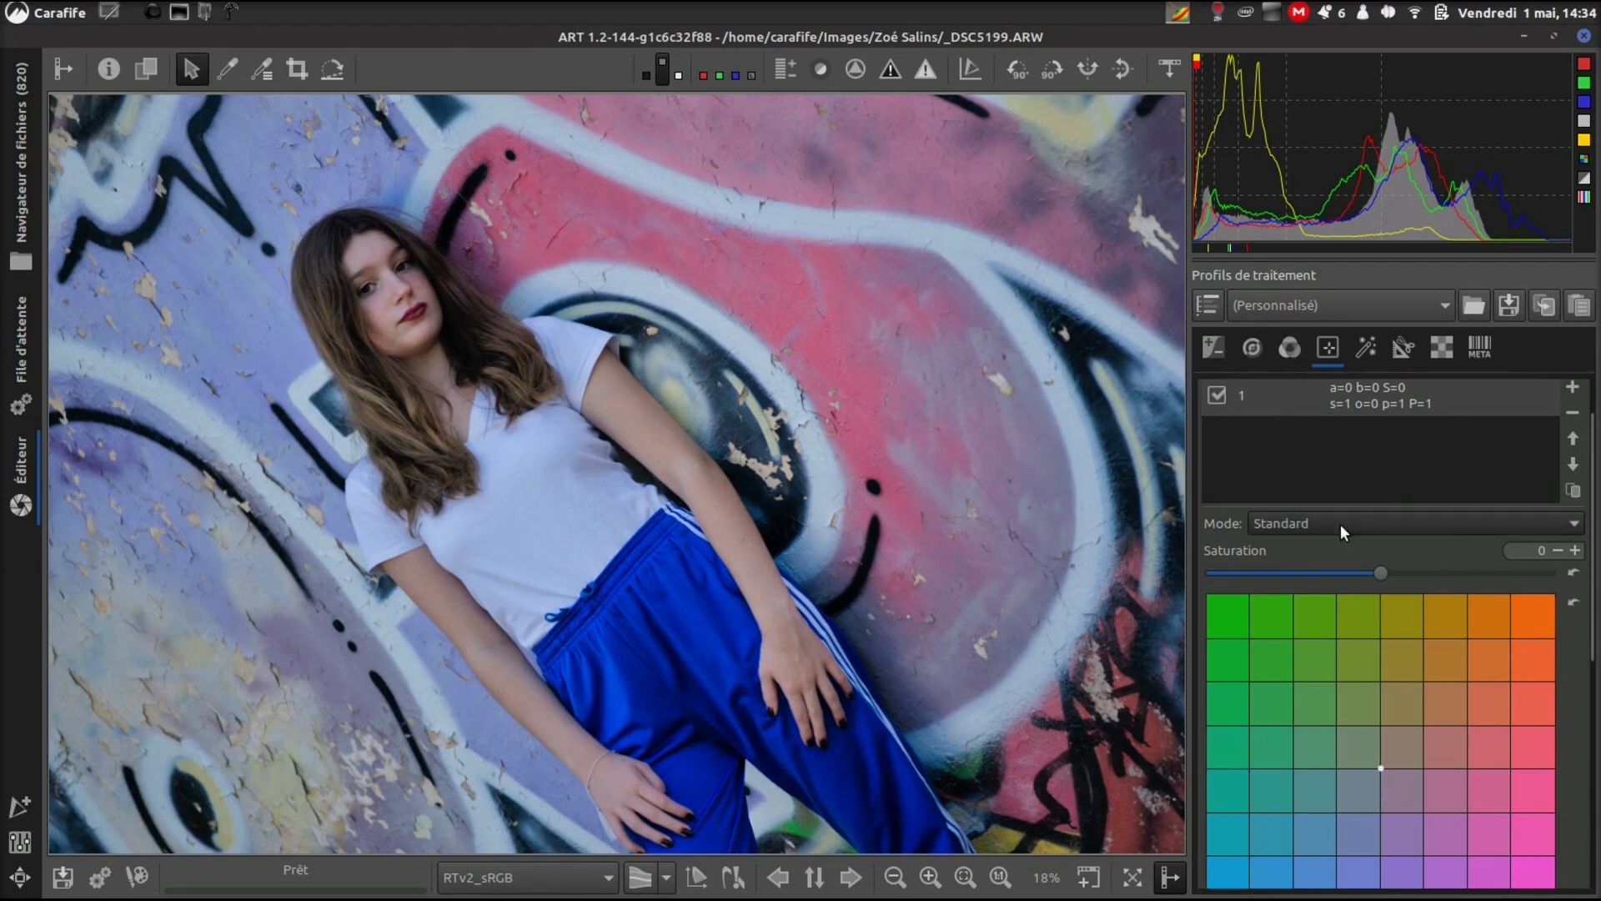
Step: Expand the Masques section of the colour correction to show its mask types
scroll(1341, 524, down, 5)
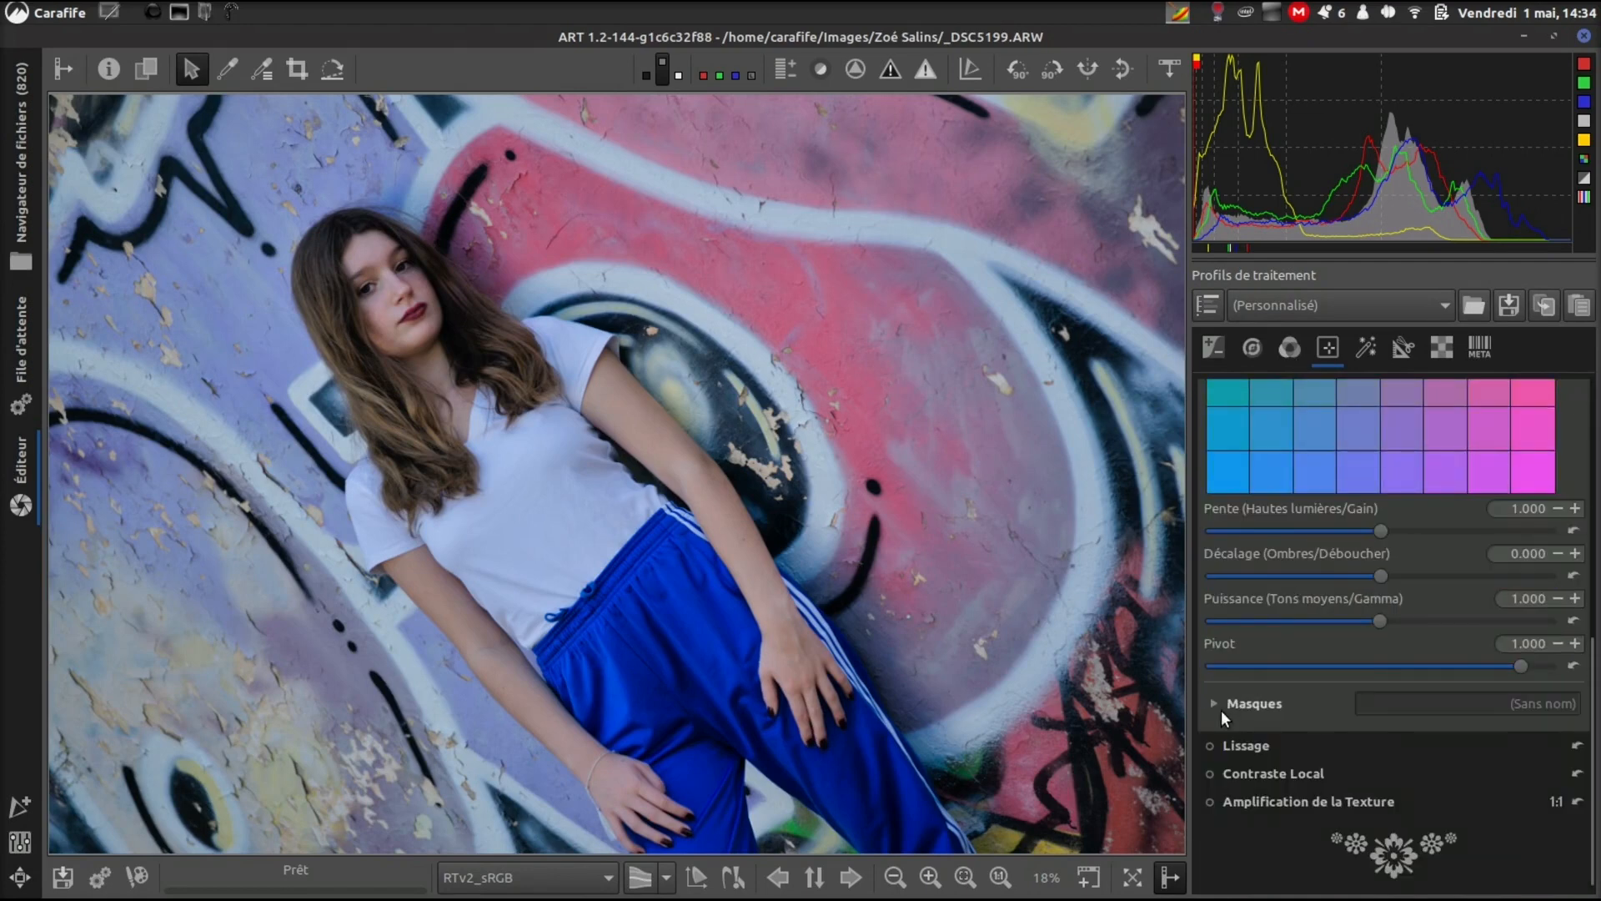
click(1222, 709)
scroll(1374, 767, down, 3)
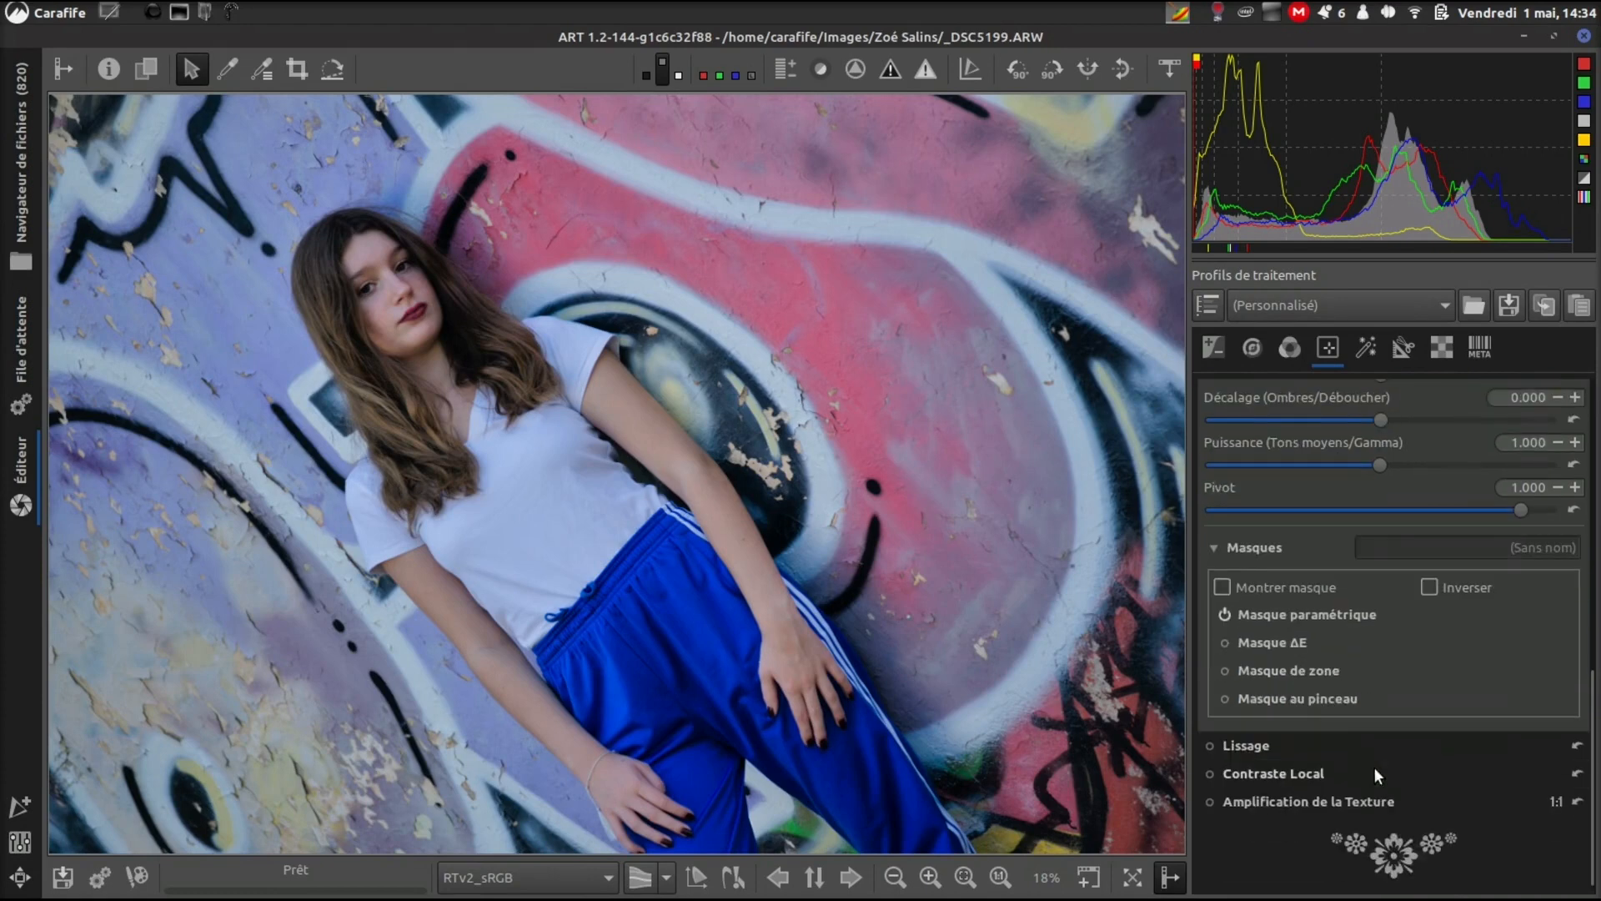
Step: Expand the Masque de zone settings and examine the feathering, blur, contrast curve and shape parameters
click(1324, 700)
click(1313, 672)
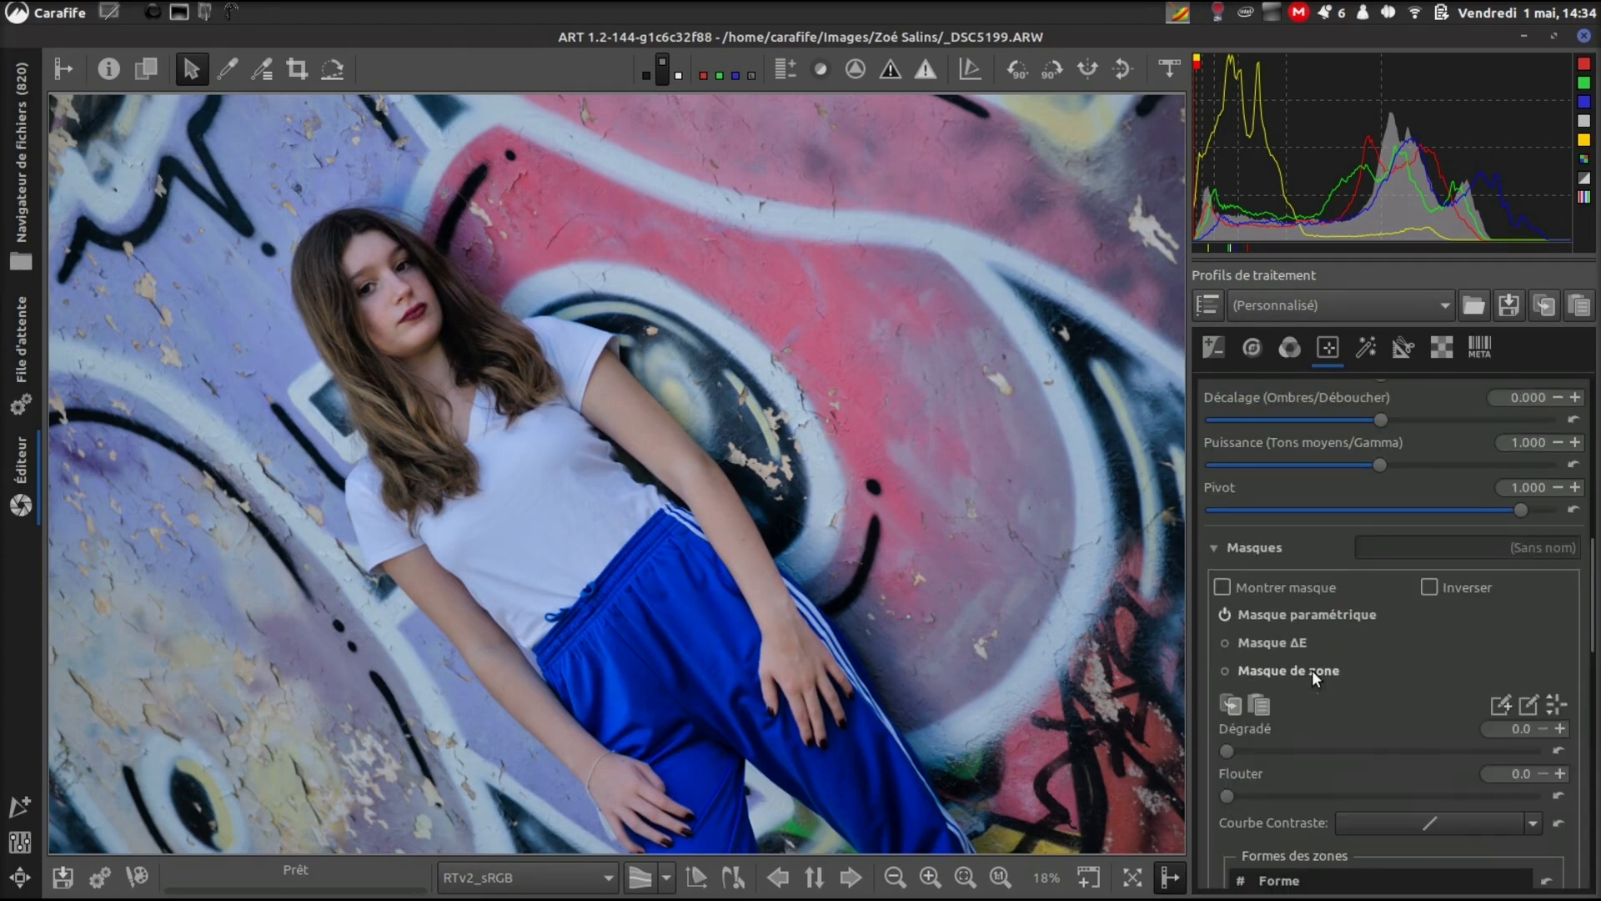
scroll(1307, 666, down, 3)
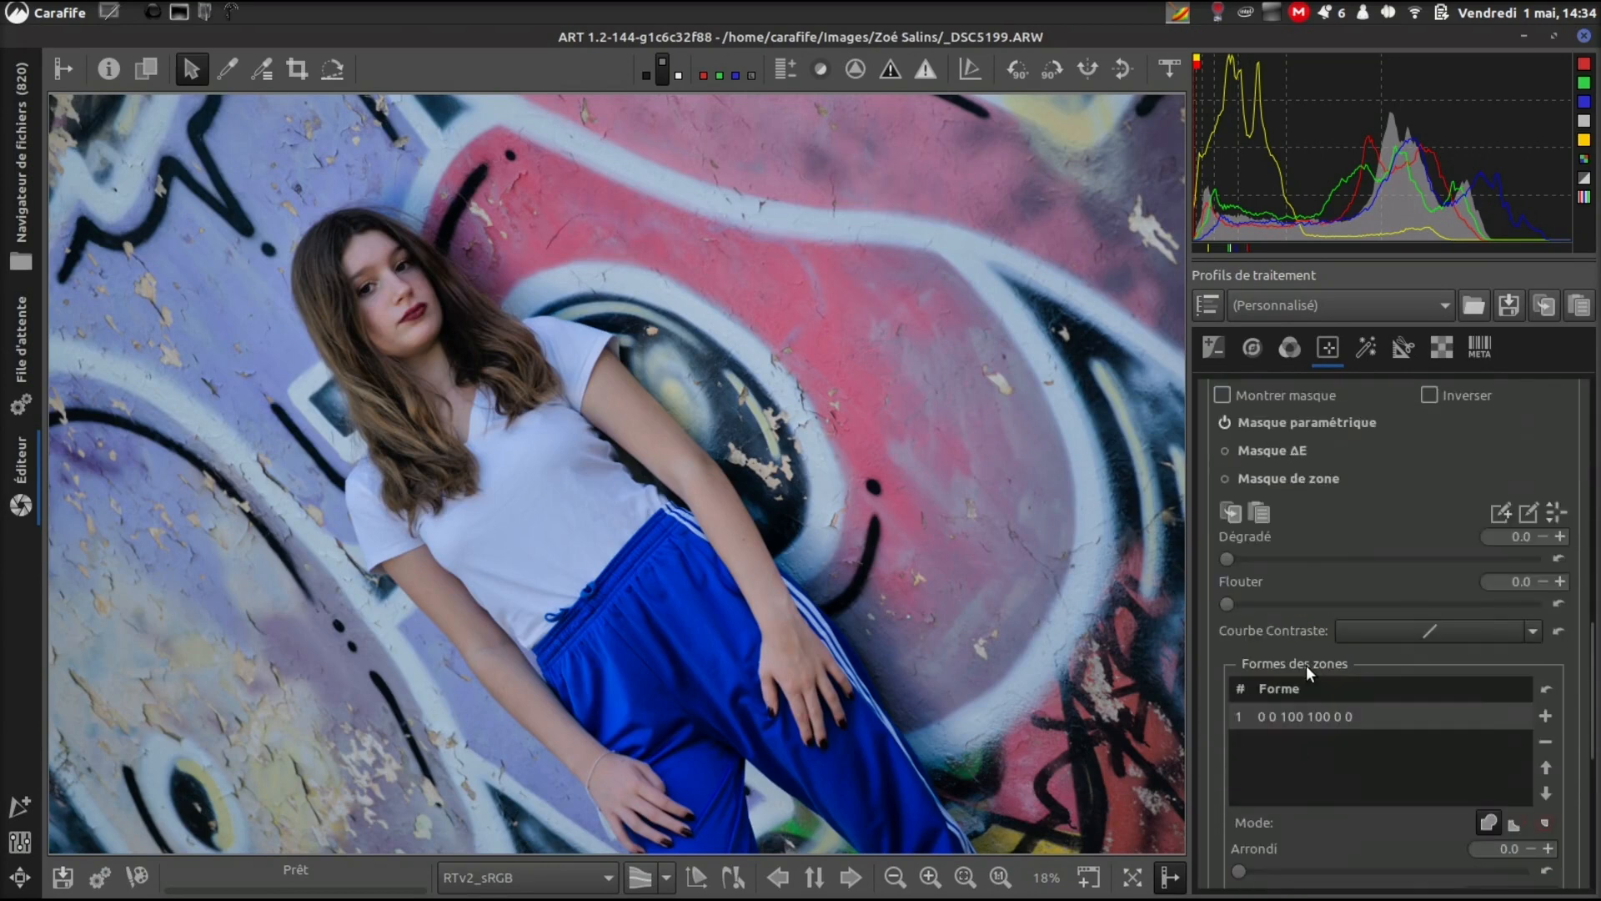
scroll(1307, 665, down, 5)
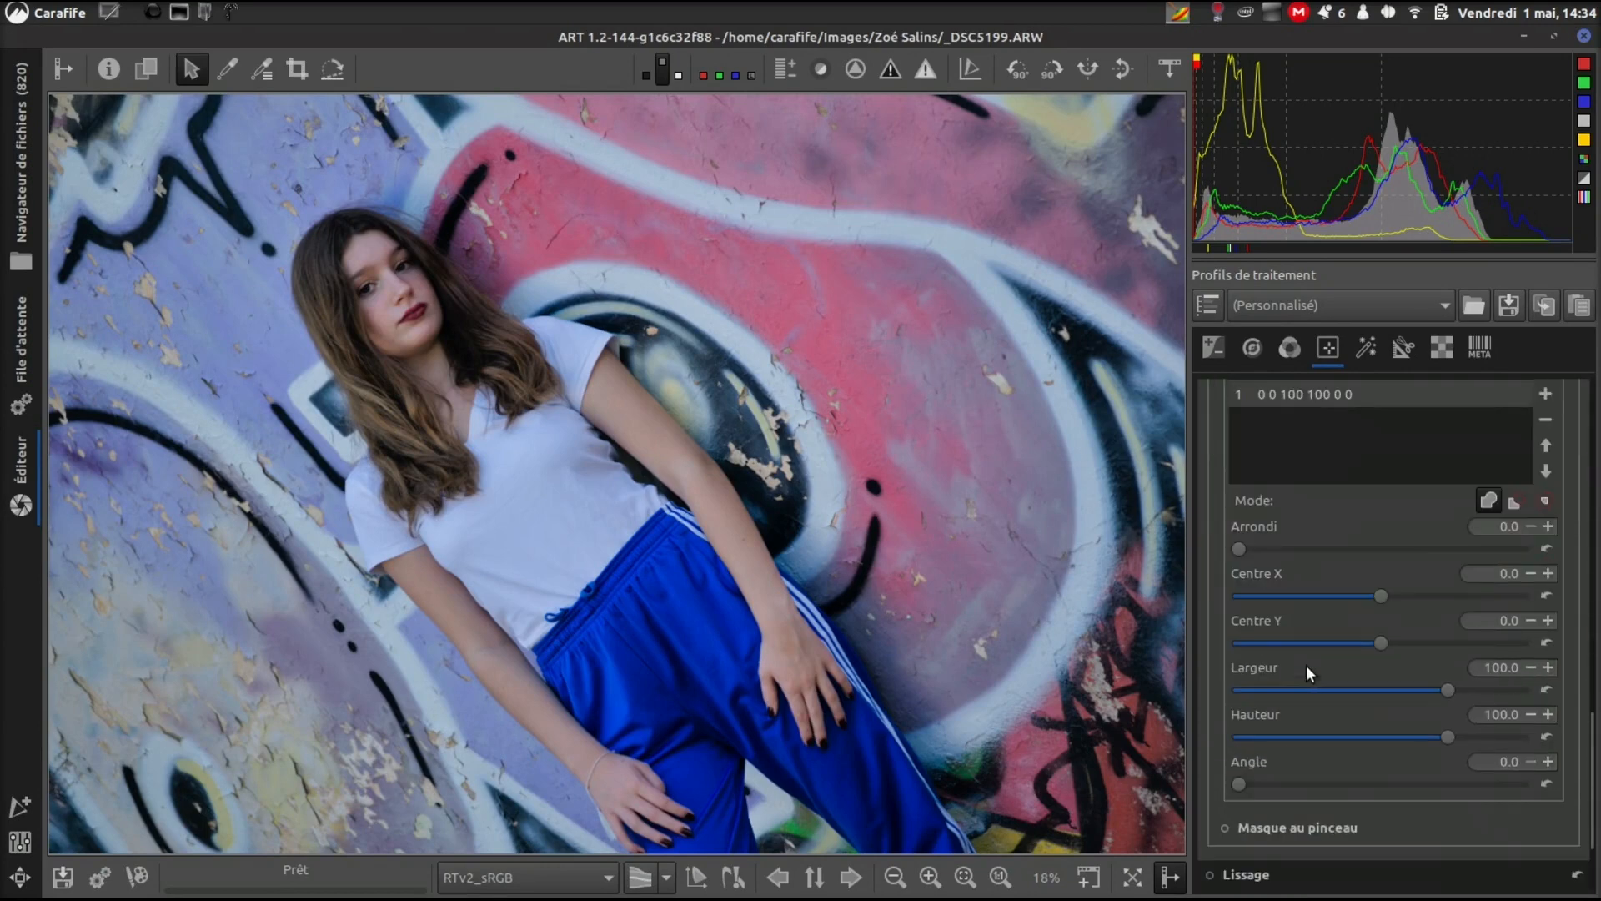
Step: Expand the Masque au pinceau settings, examine the brush parameters alongside the area mask's controls, and collapse the brush mask again
click(1322, 820)
scroll(1375, 696, down, 6)
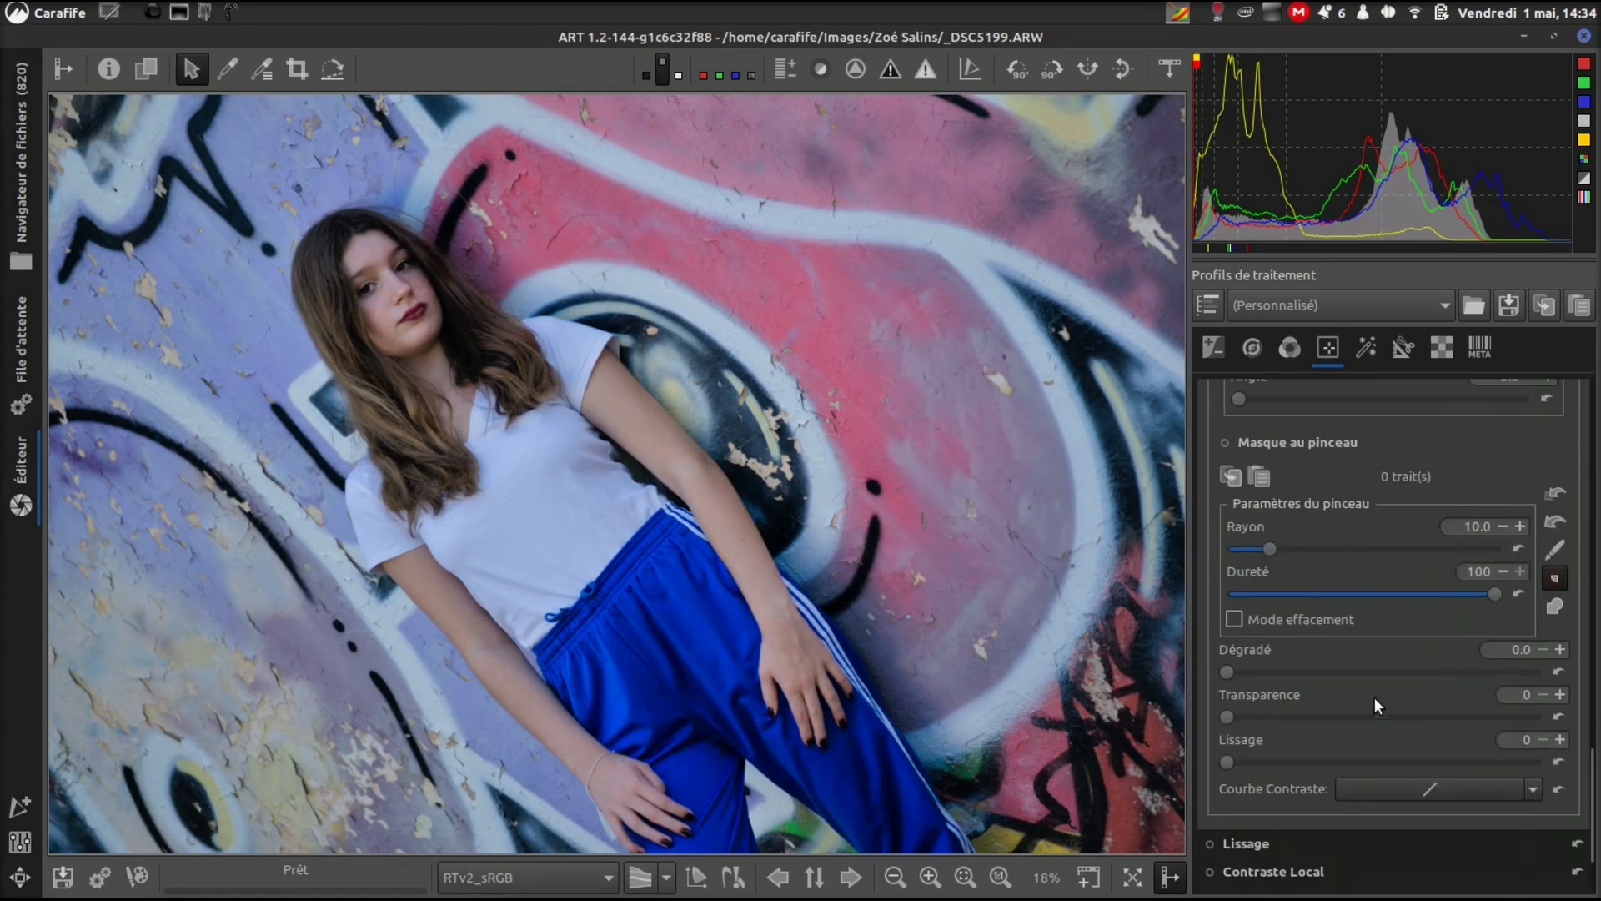
scroll(1375, 698, up, 8)
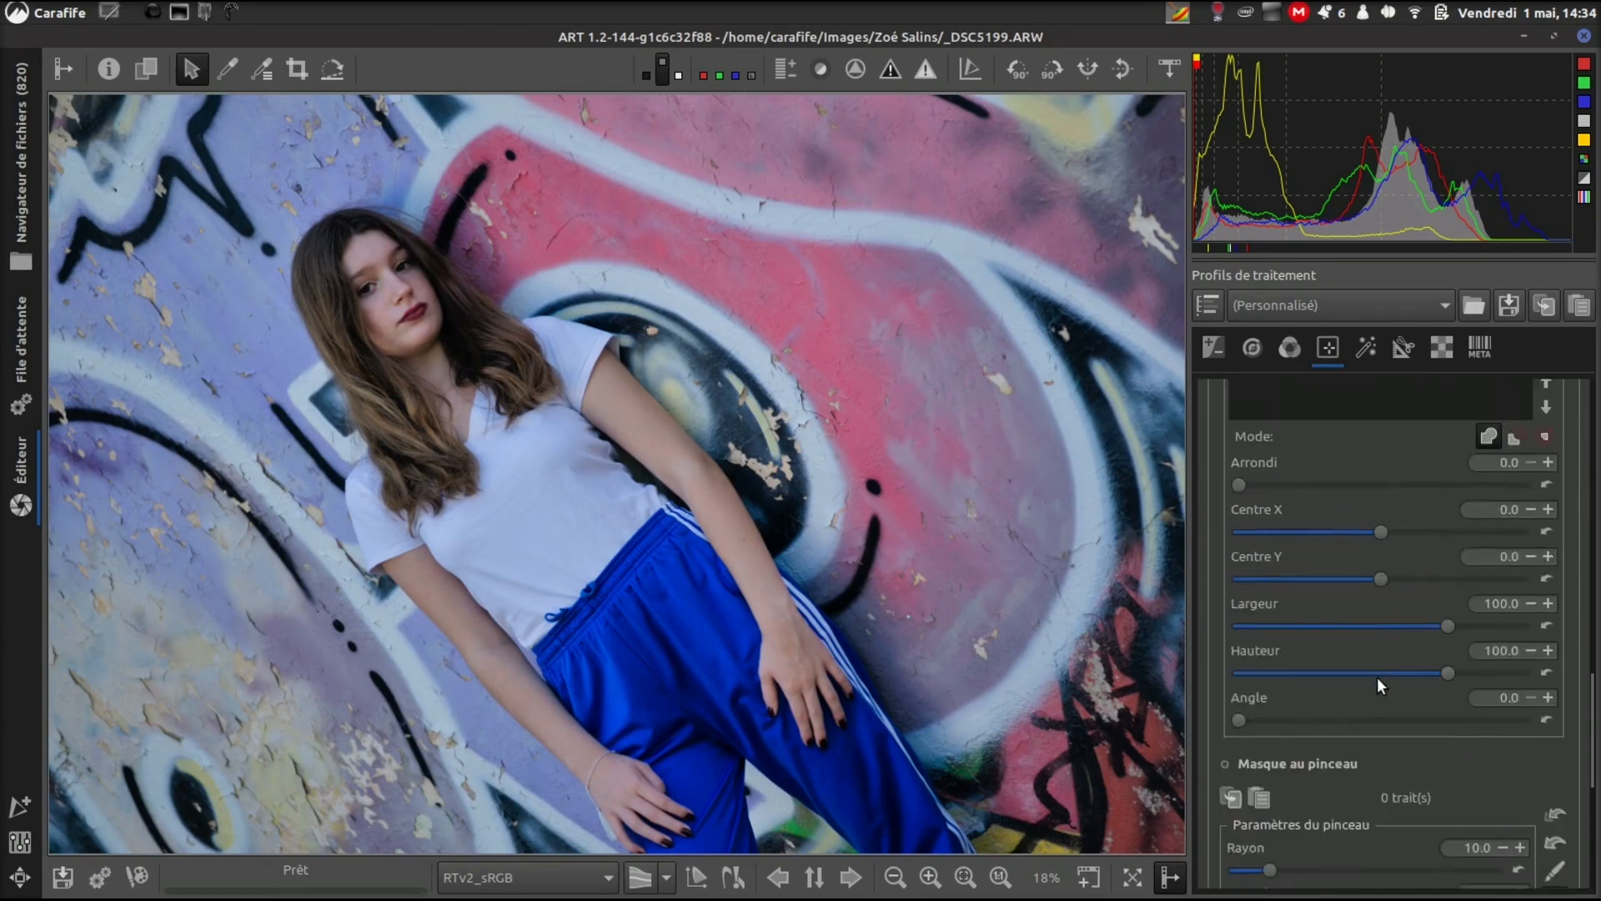
scroll(1369, 669, up, 4)
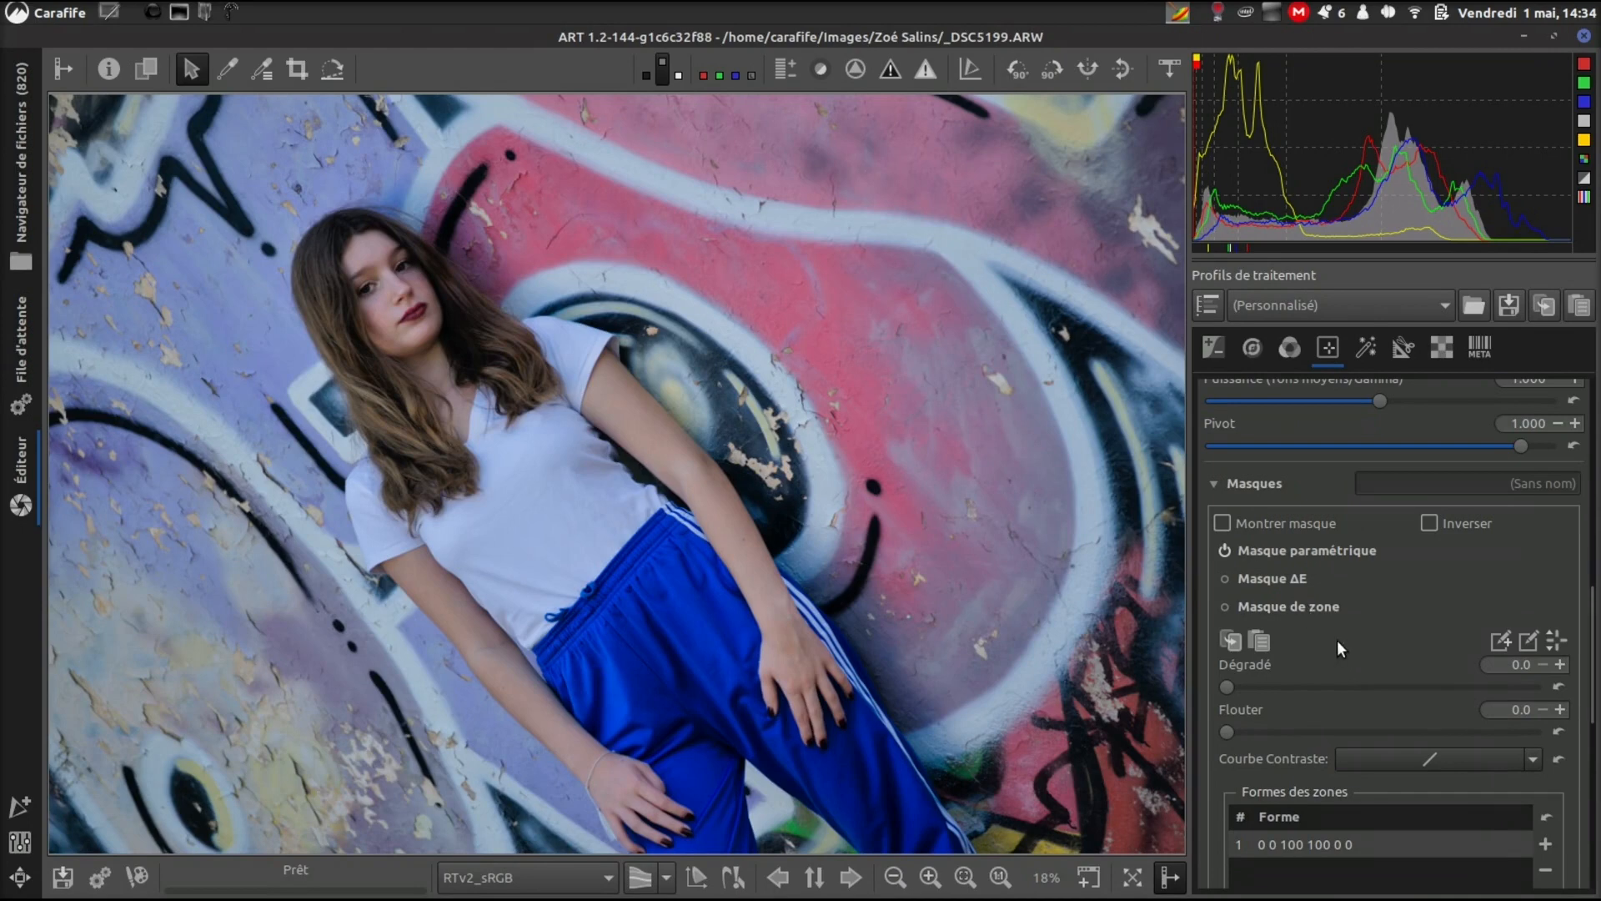
scroll(1338, 639, down, 9)
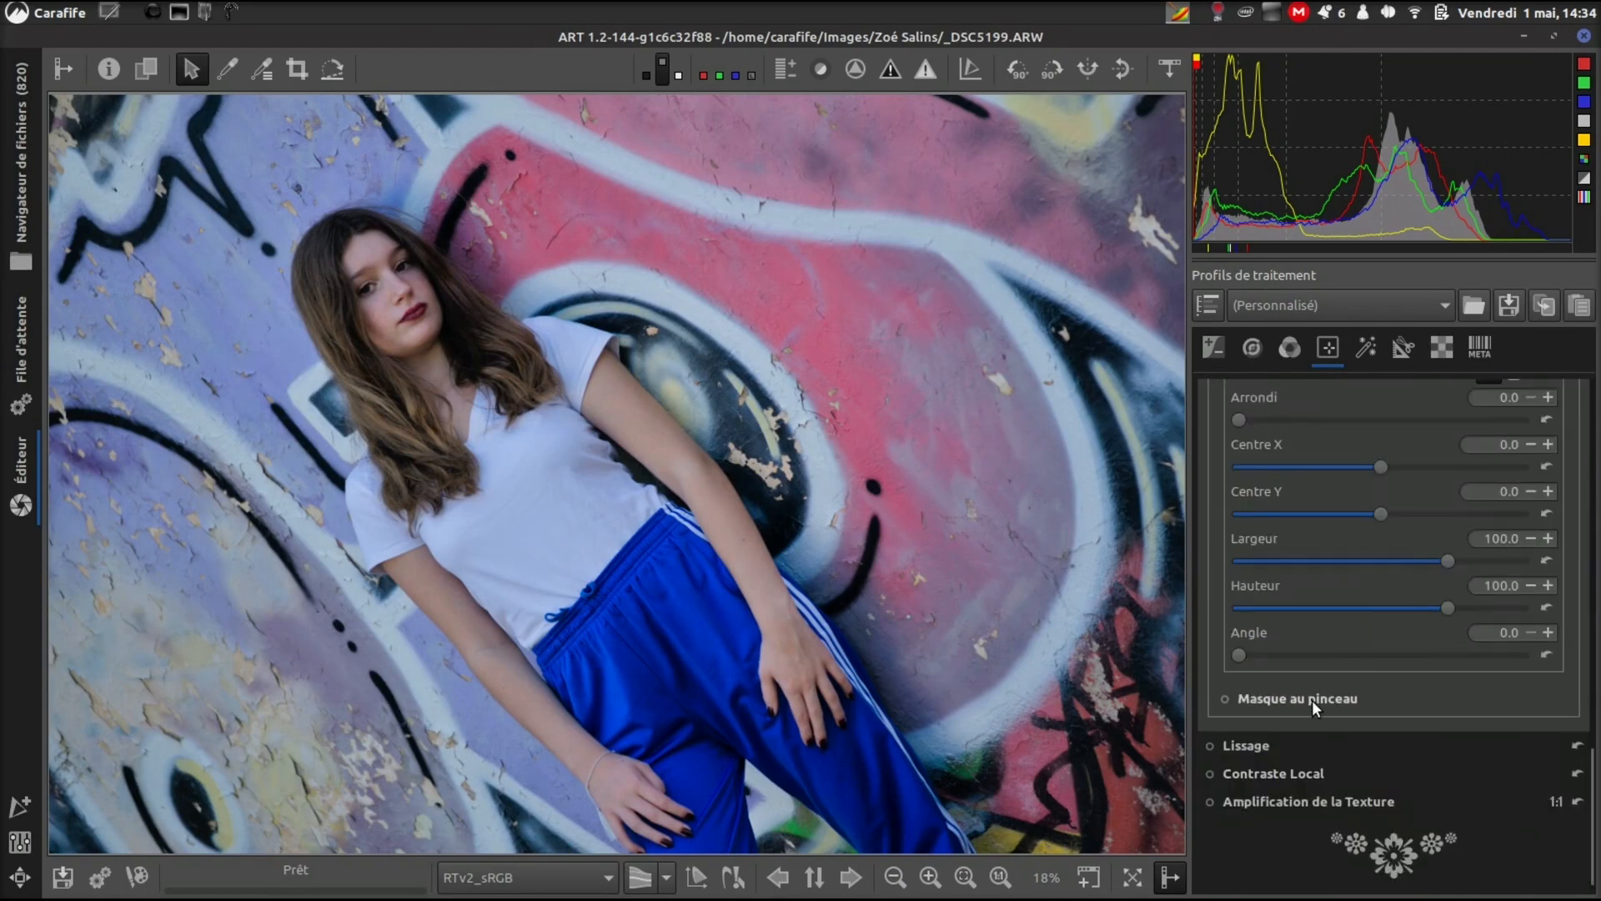
scroll(1335, 701, up, 8)
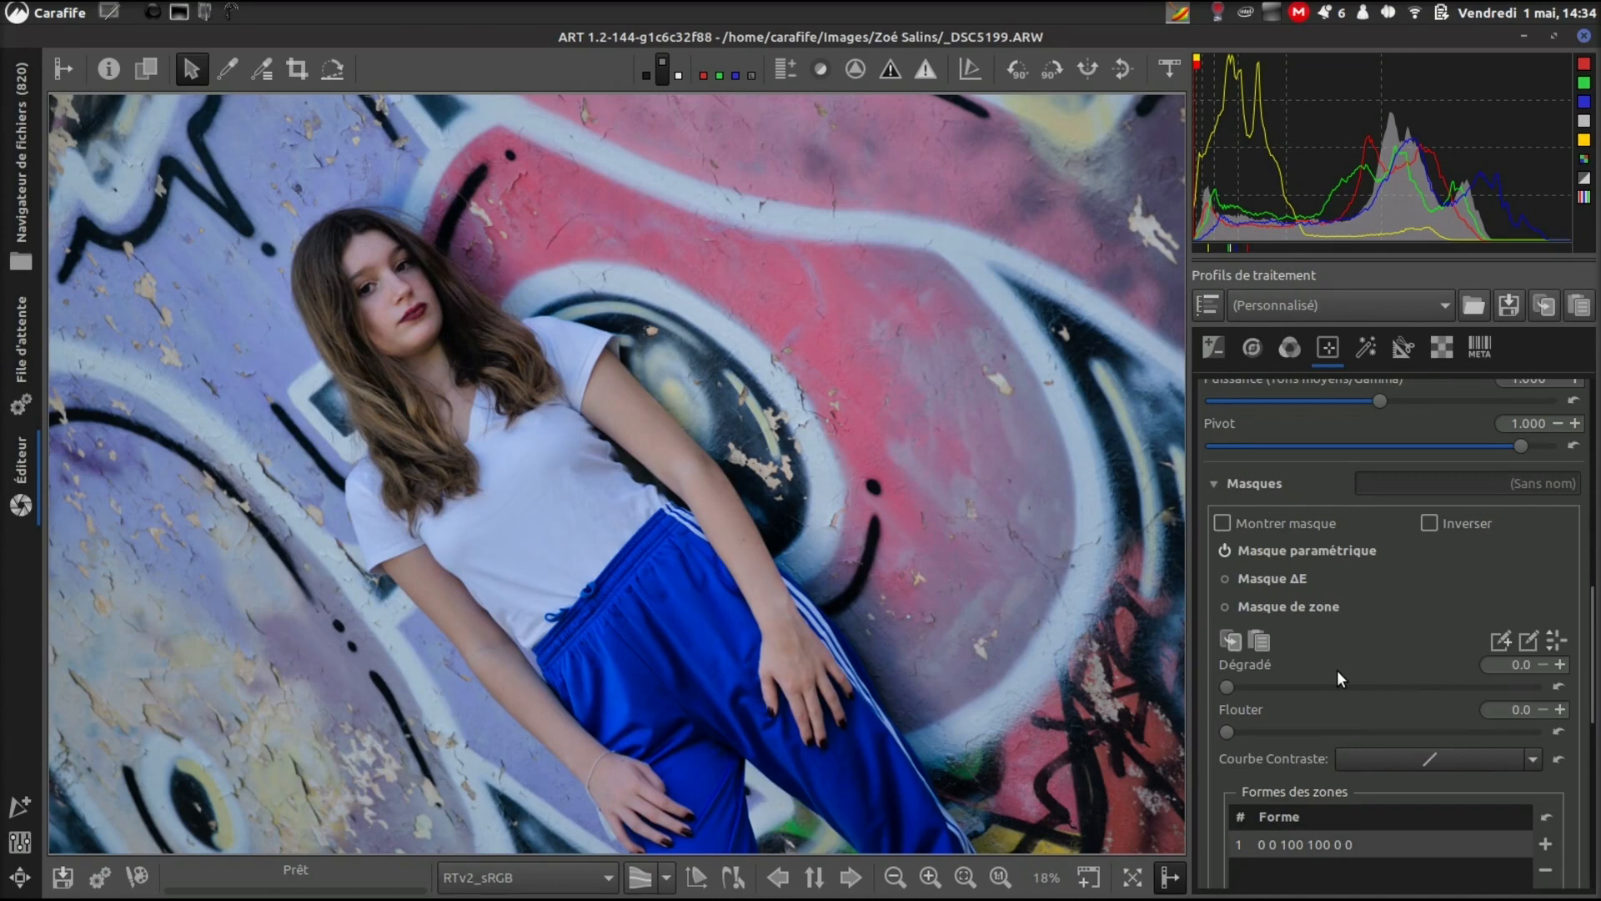
scroll(1386, 592, up, 1)
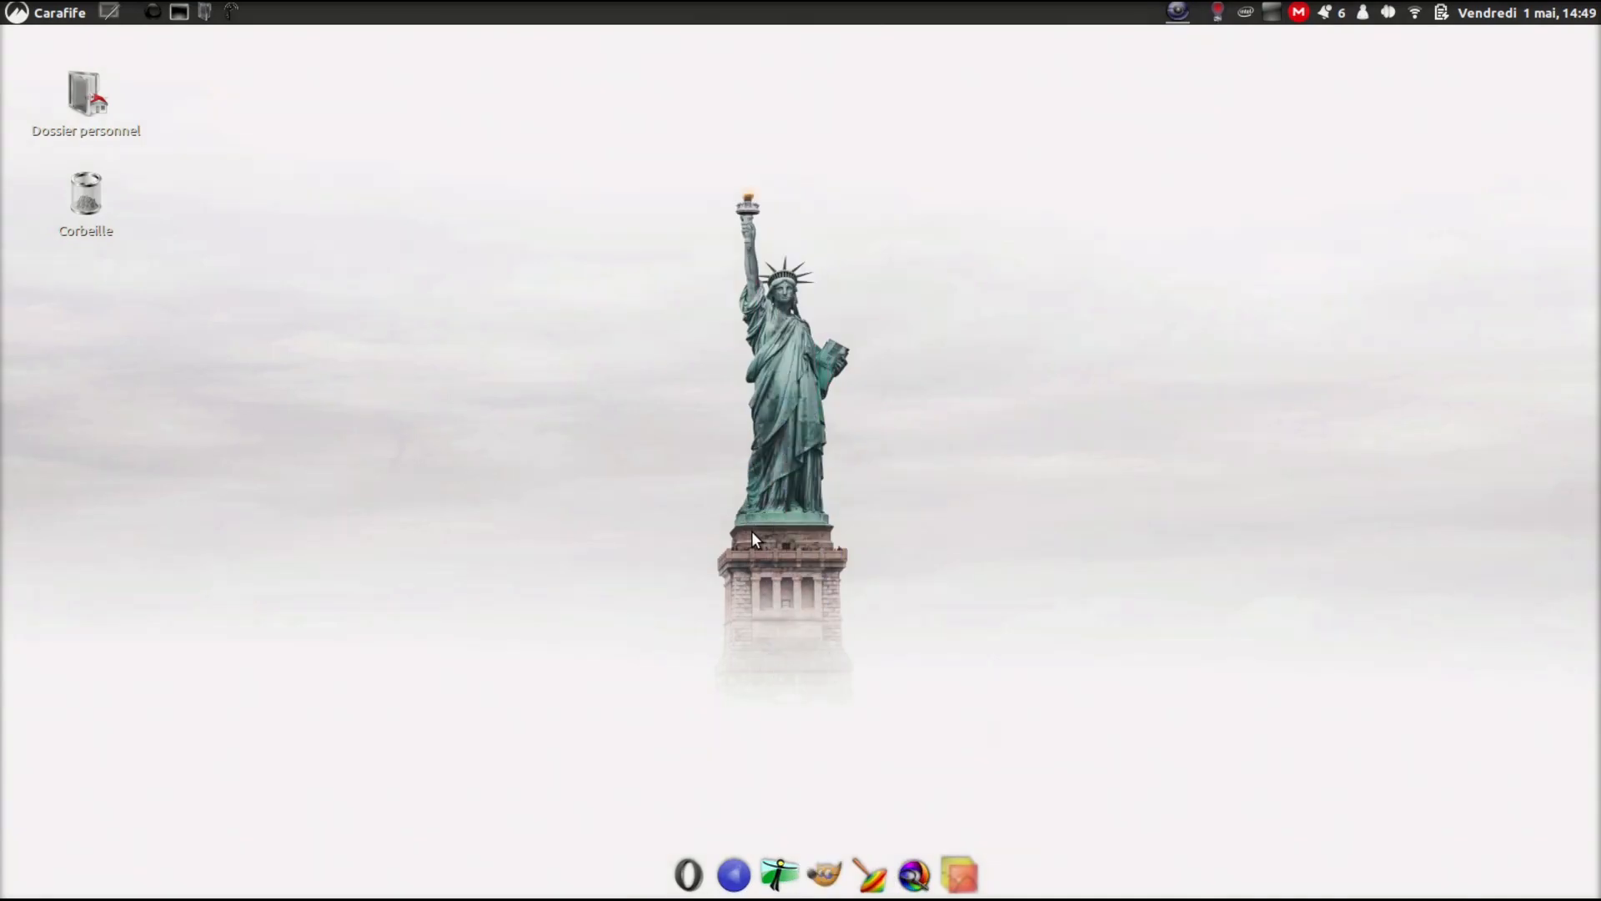
Step: Switch to Chromium and view the ART feature requests discussion on discuss.pixls.us and the agriggio/art commit list on Bitbucket
click(1168, 17)
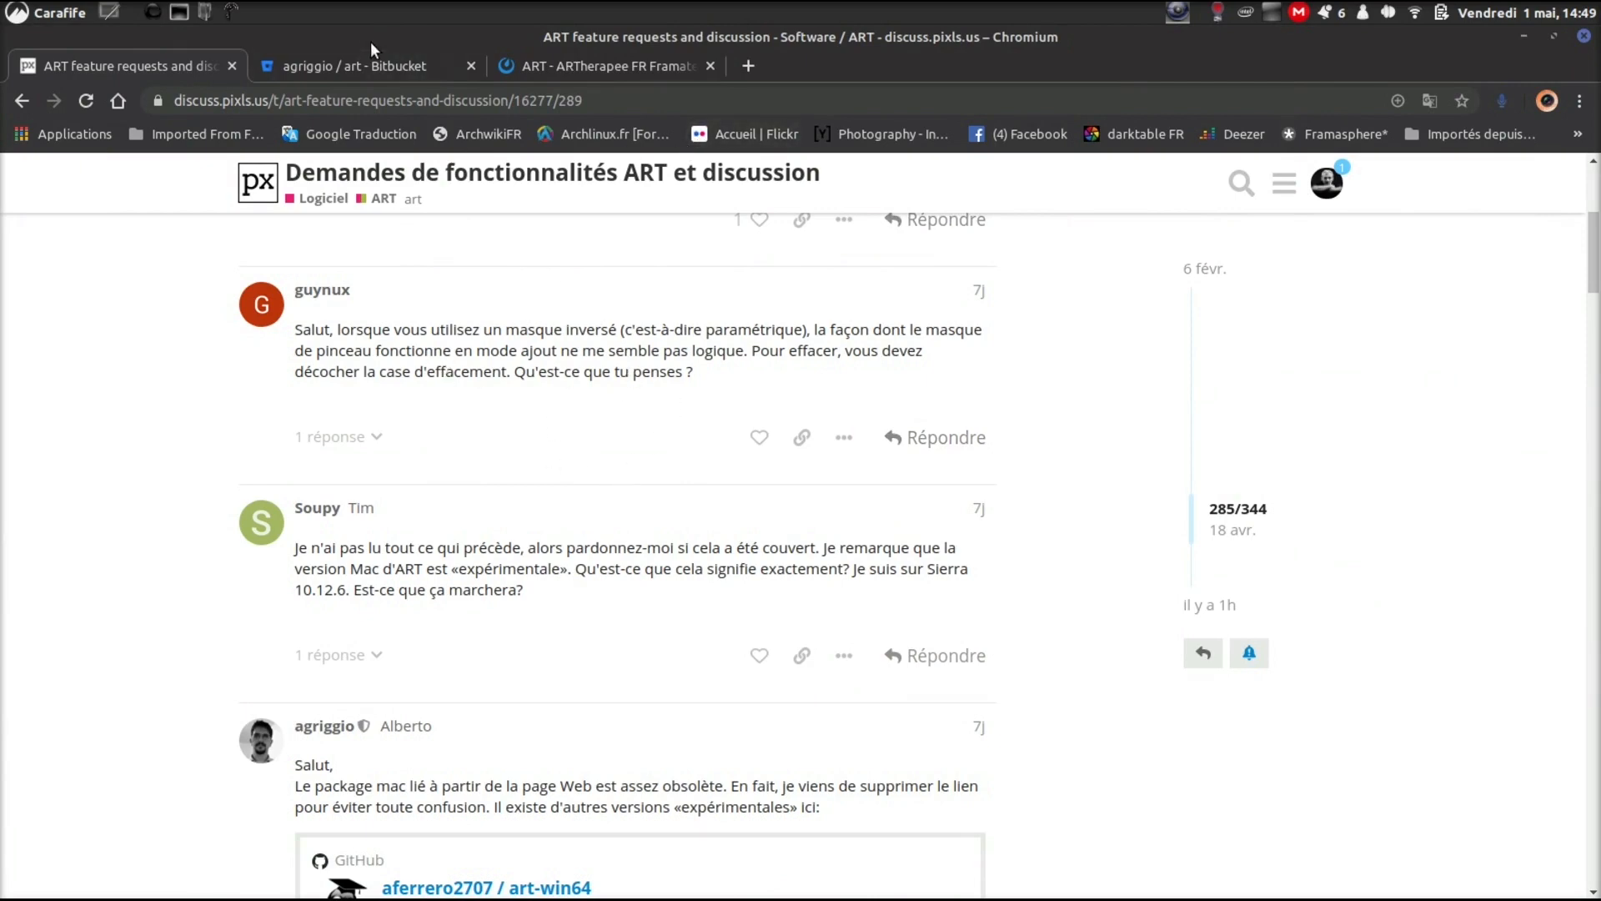
click(373, 66)
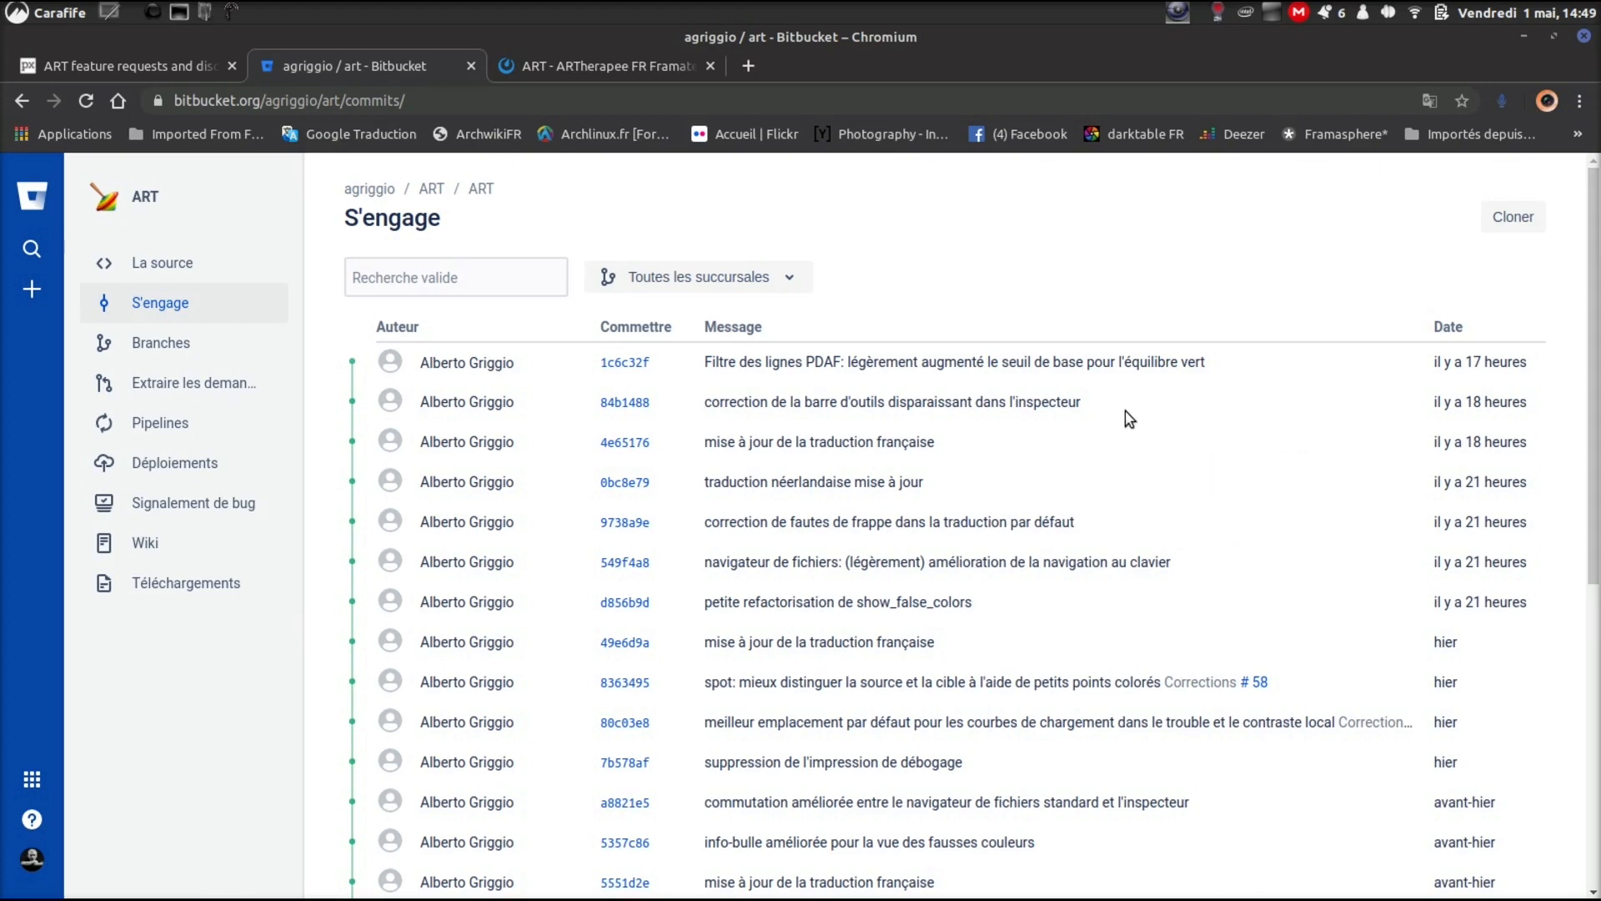
Step: Open the ART channel of ARTherapee FR on Framateam and read back to the 28 April 2020 messages about the false colours view
click(651, 68)
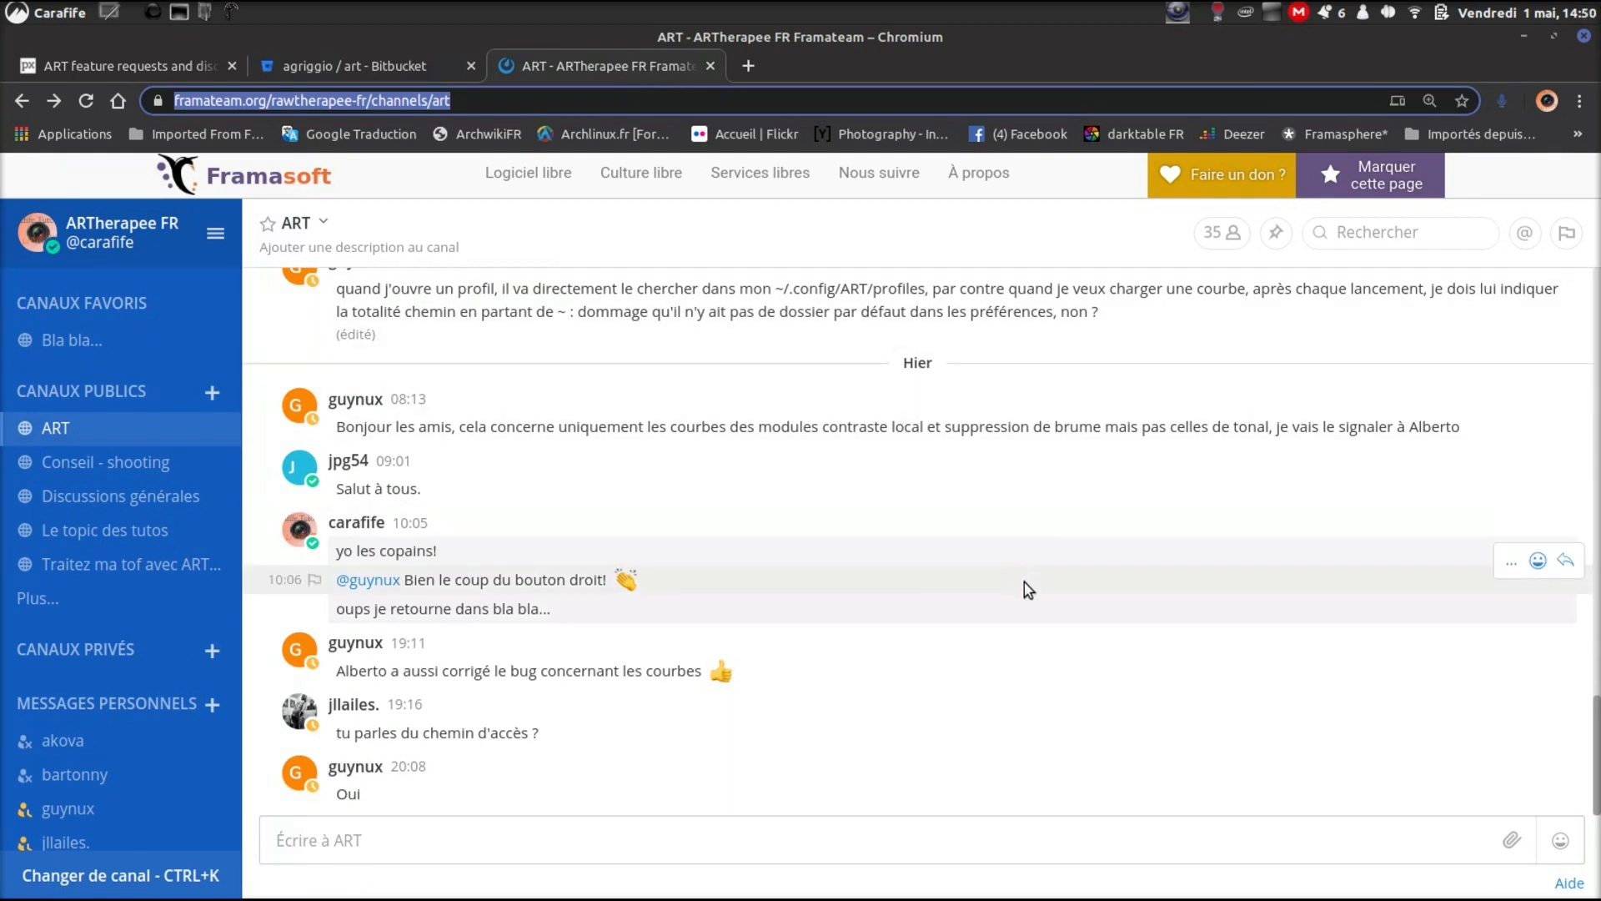
scroll(1042, 607, up, 3)
scroll(1042, 607, up, 3)
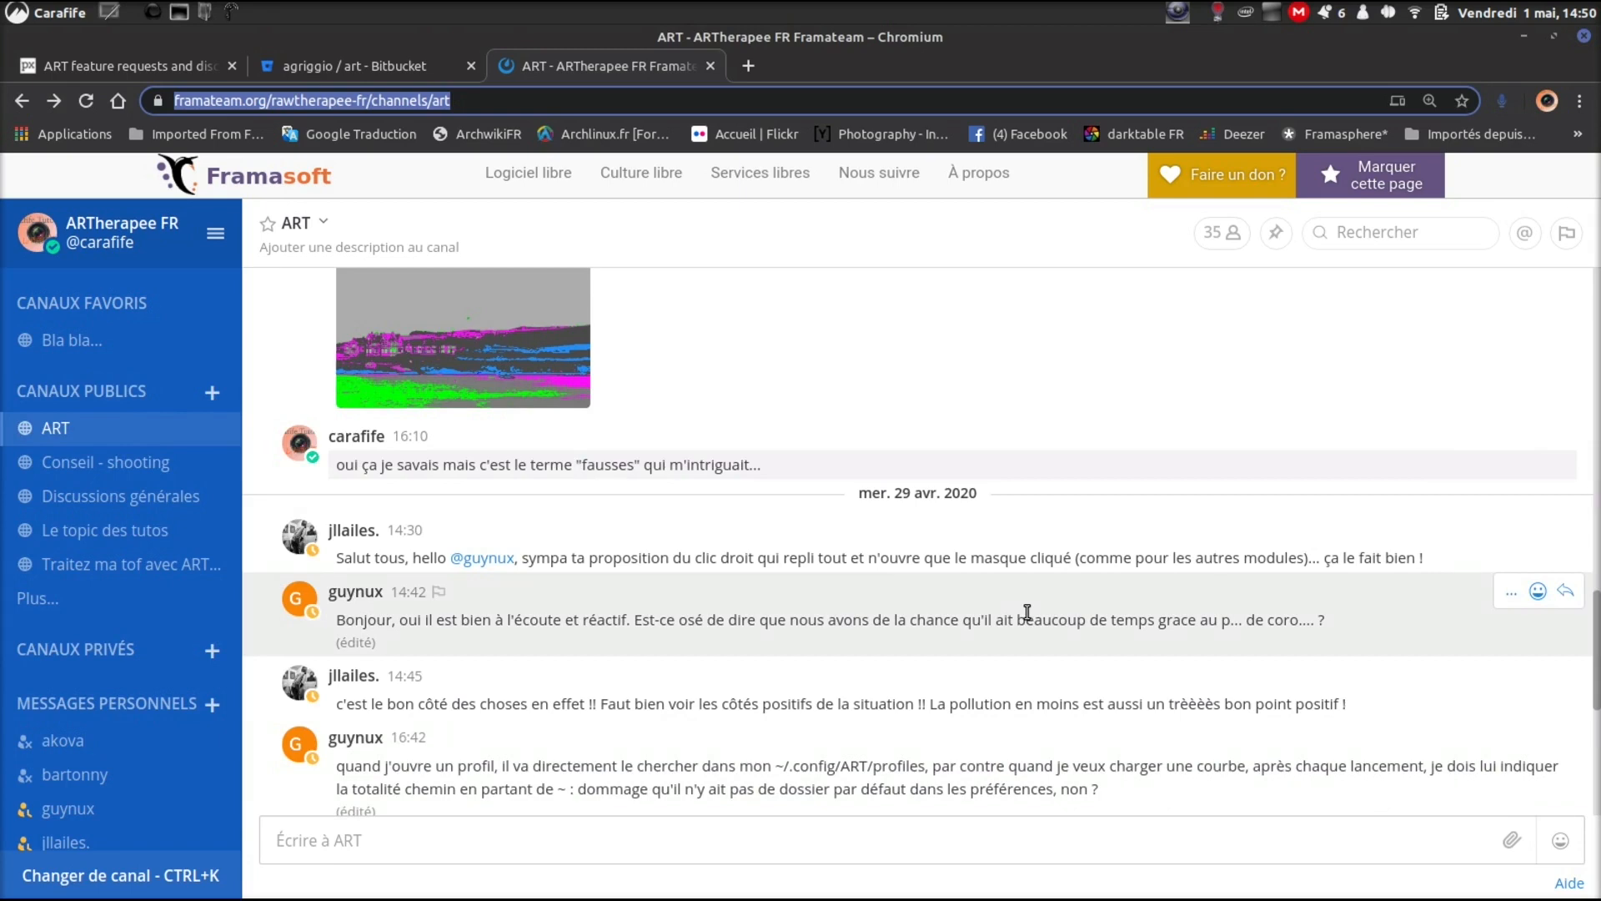
scroll(1027, 614, up, 2)
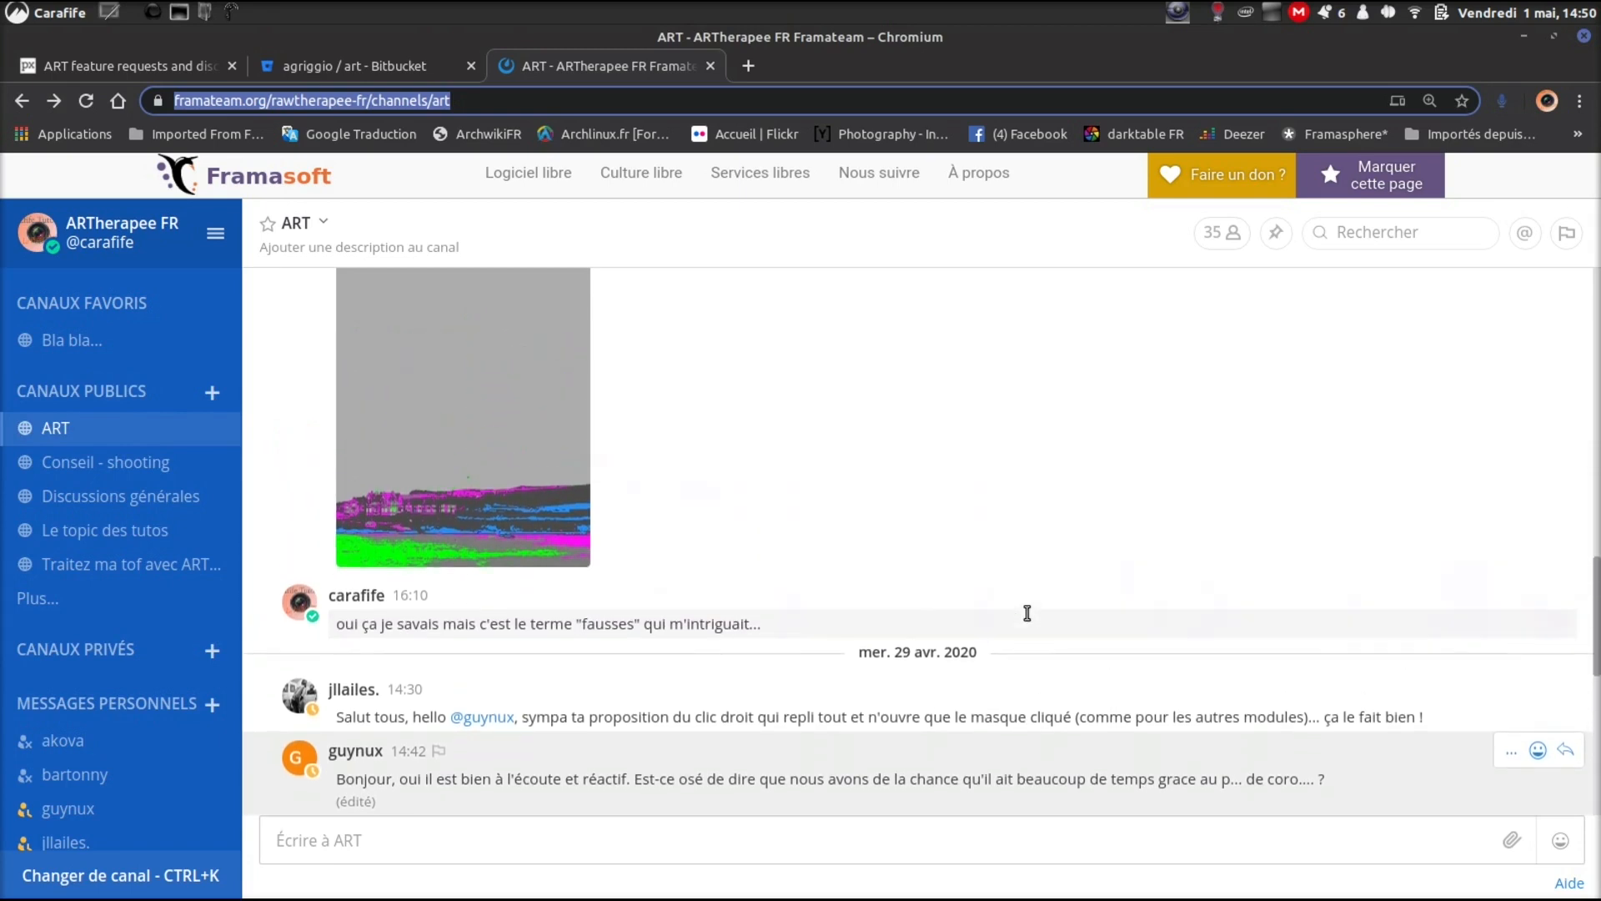
scroll(1026, 613, up, 1)
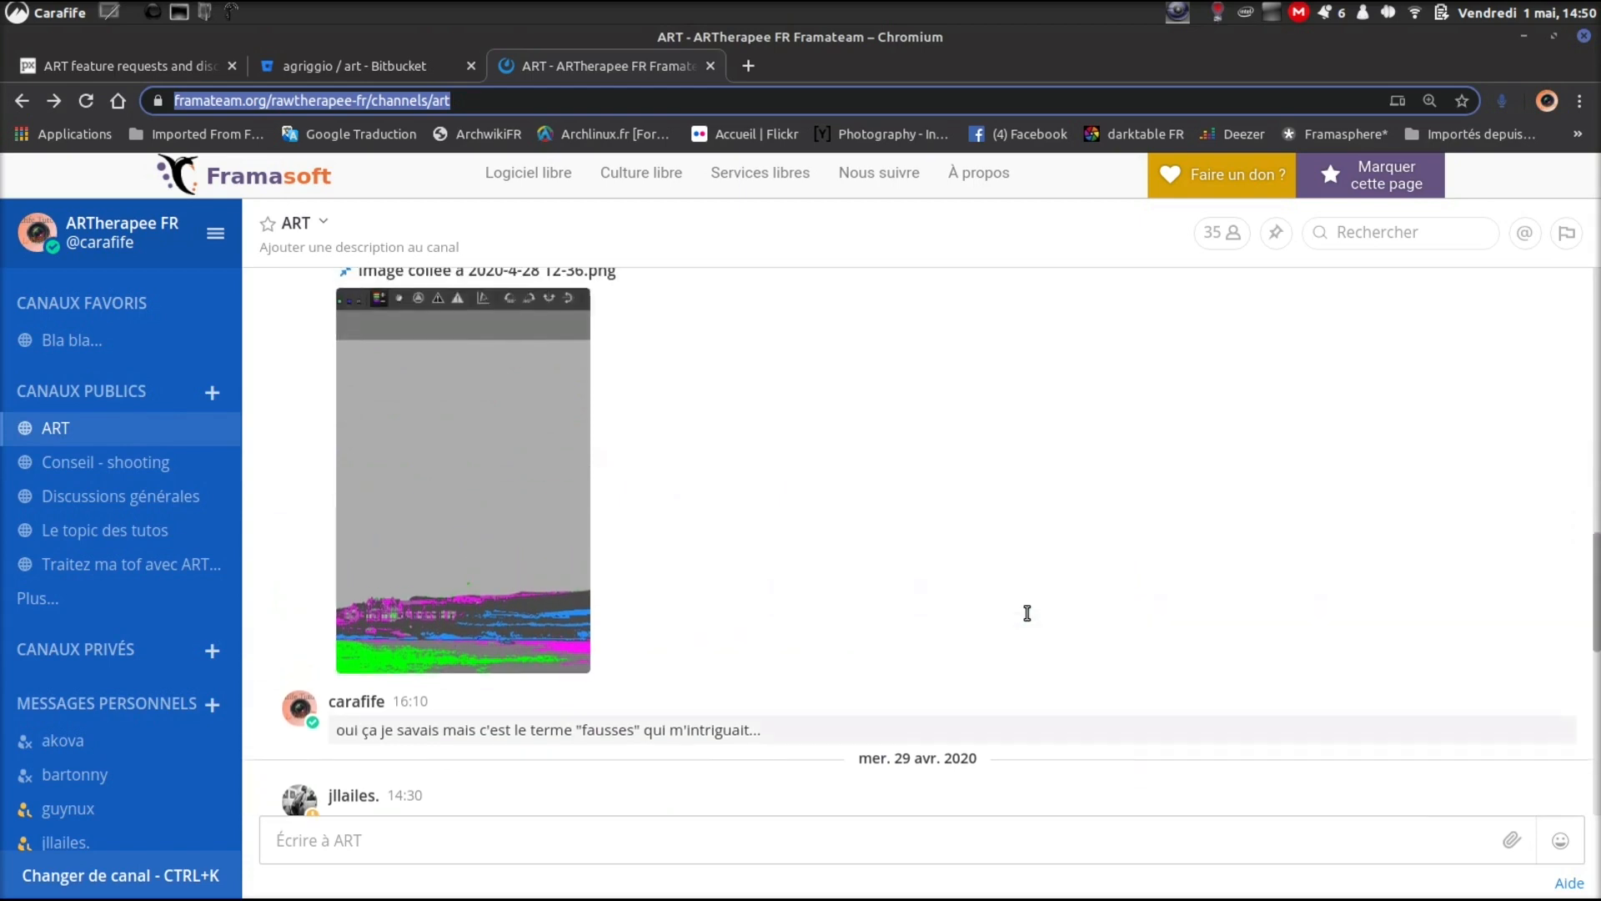
scroll(1027, 617, up, 2)
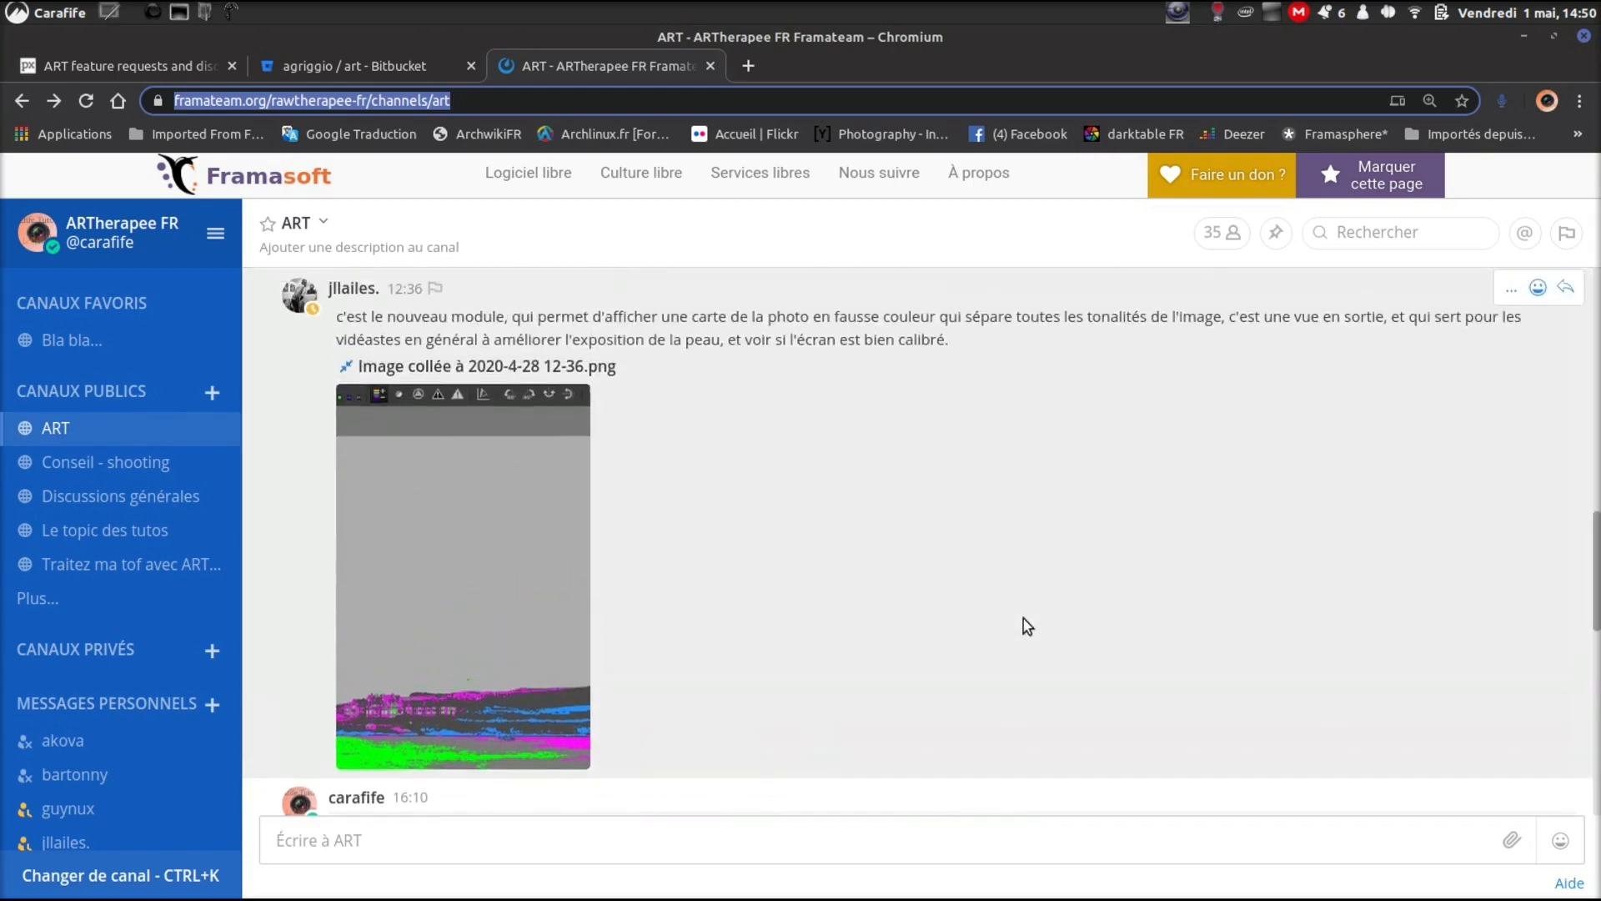
scroll(1027, 625, up, 2)
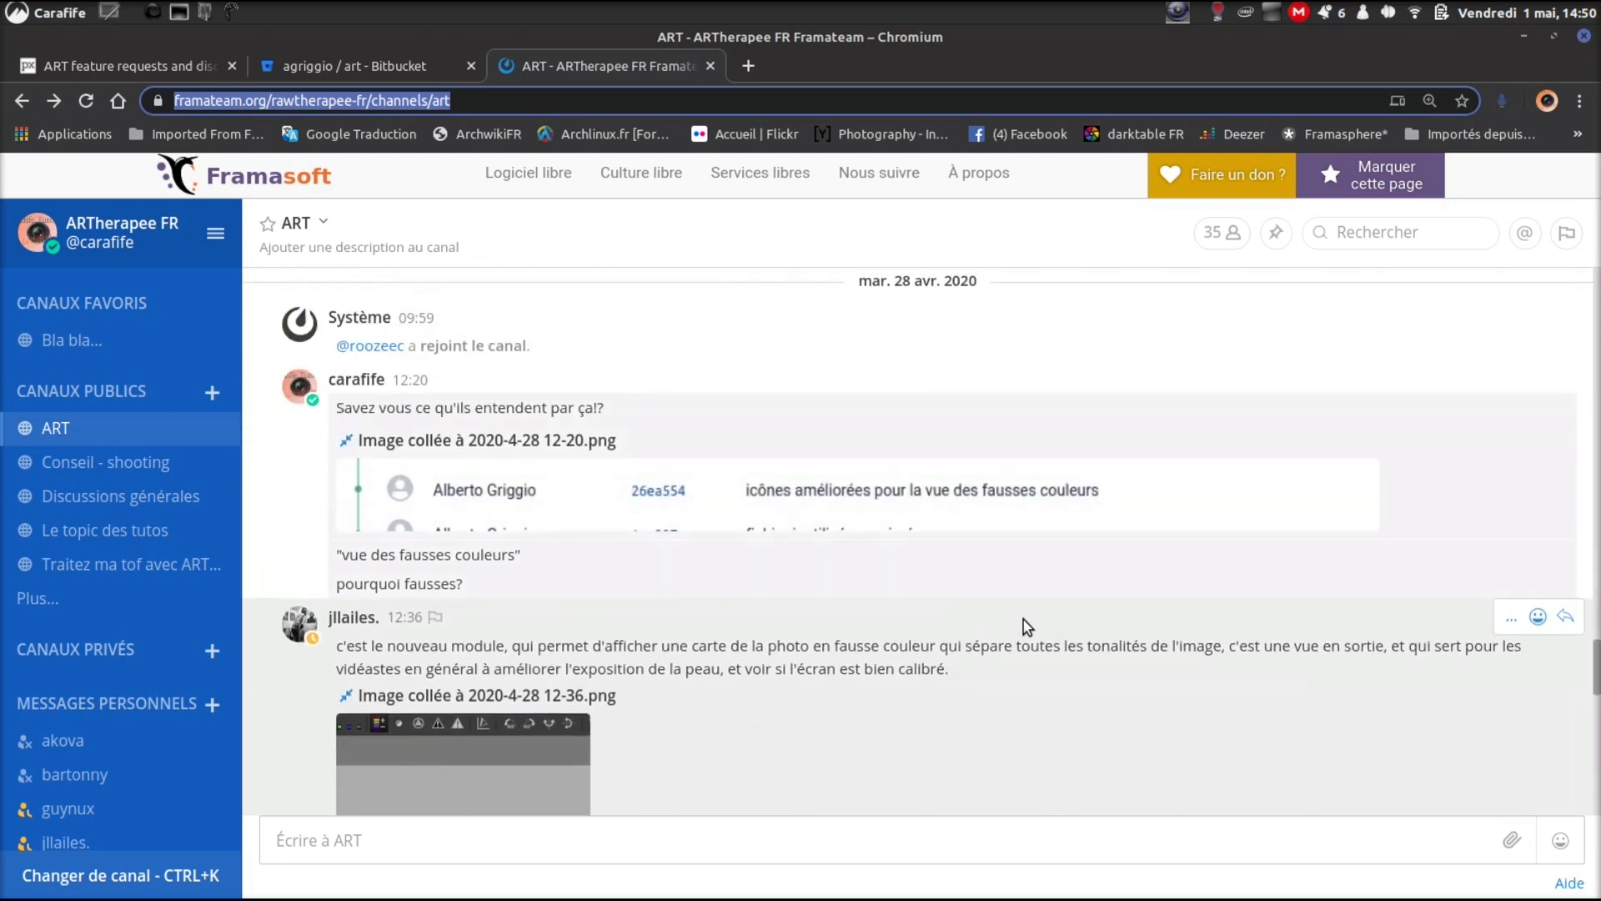